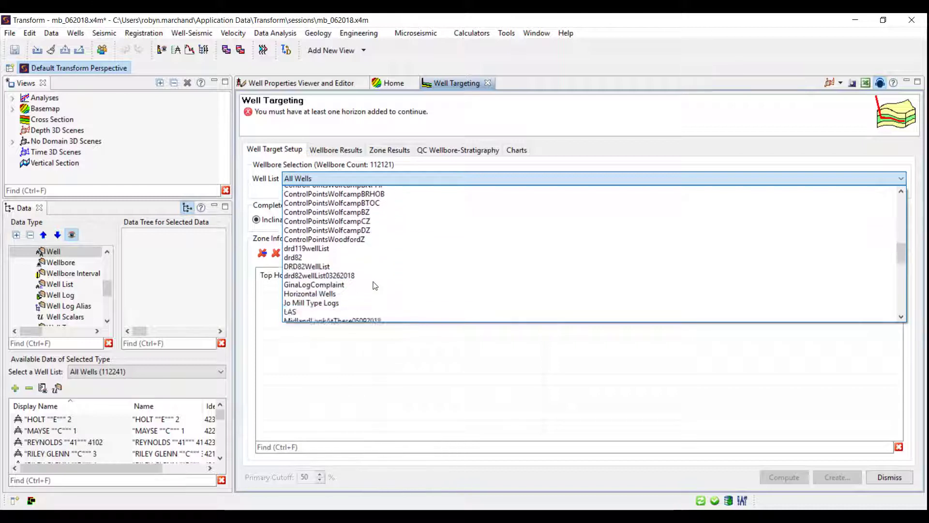
- Choose the Horizontal Wells list for wellbore selection and set the completed interval's inclination to 80
click(333, 247)
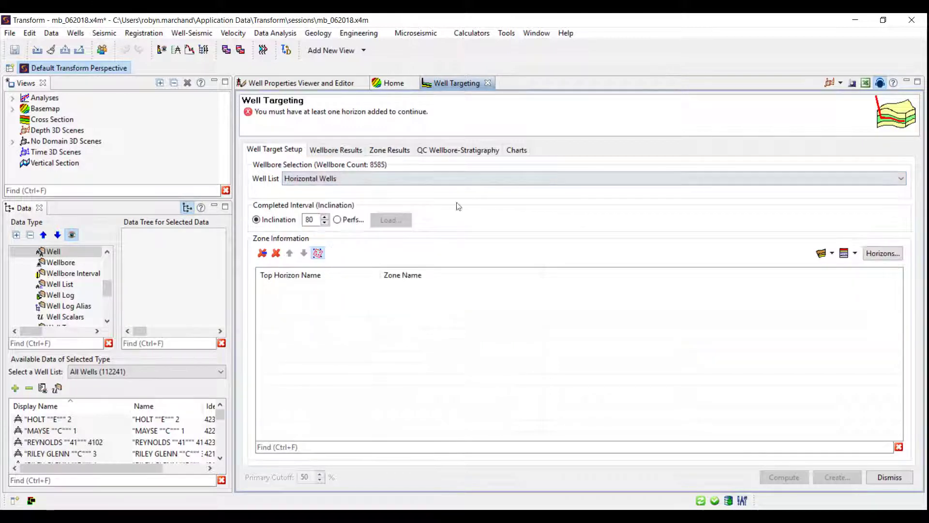
click(325, 217)
click(324, 223)
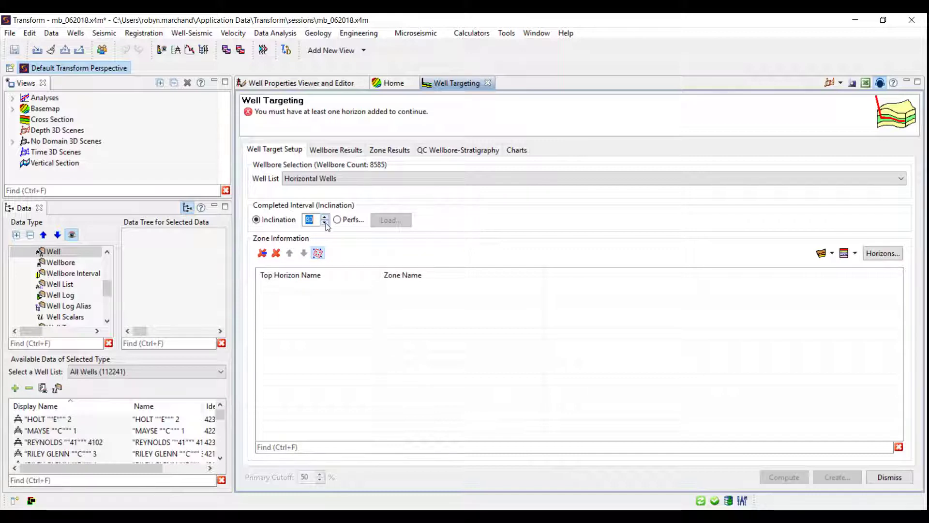
click(325, 223)
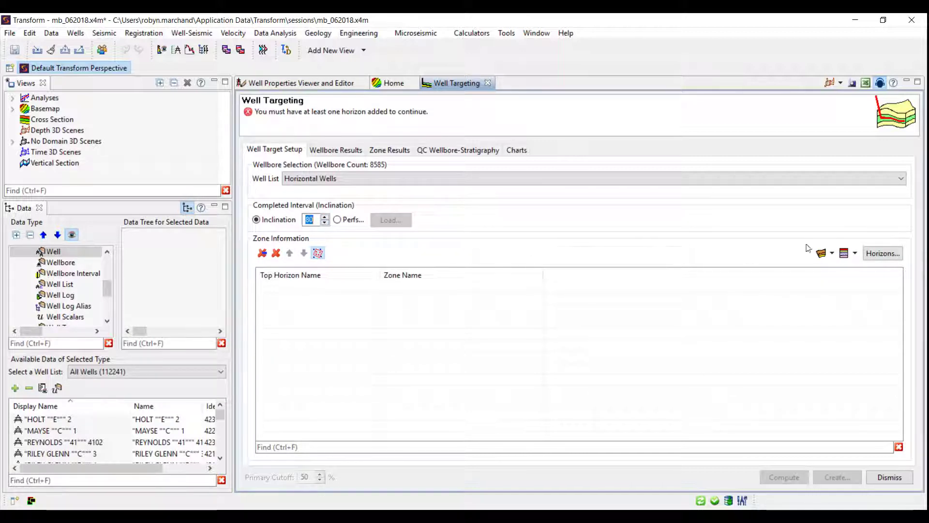
- Add the horizons Wolfcamp_A, Wolfcamp_B, Wolfcamp_C and Wolfcamp_D to the zone information
click(883, 253)
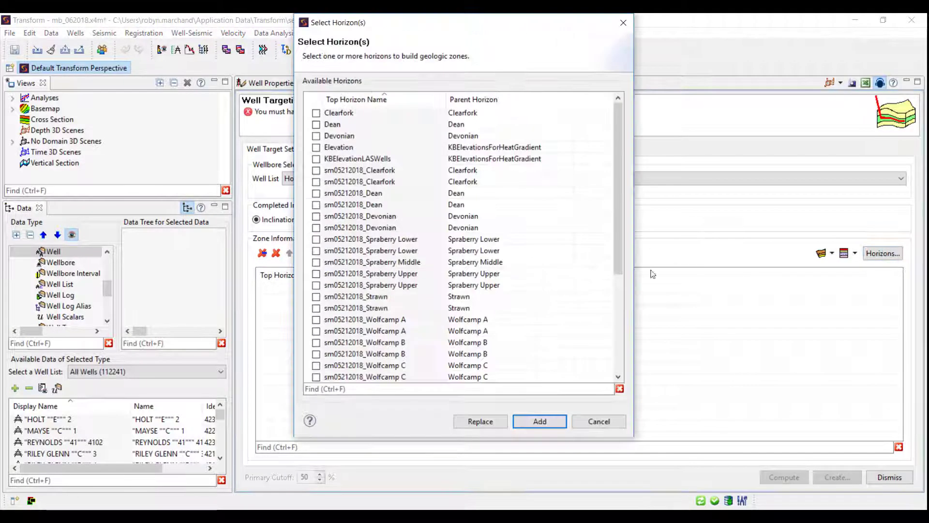
scroll(312, 332, down, 5)
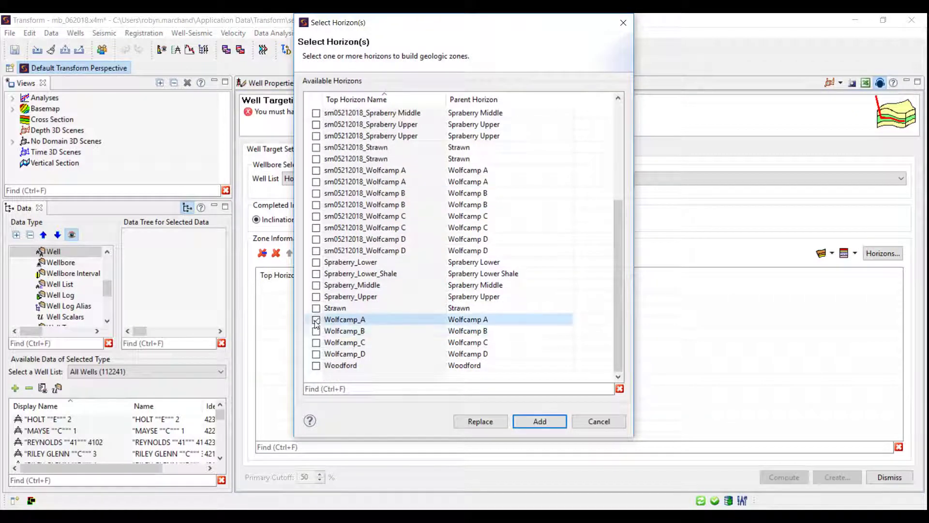
click(316, 319)
click(316, 331)
click(316, 342)
click(316, 354)
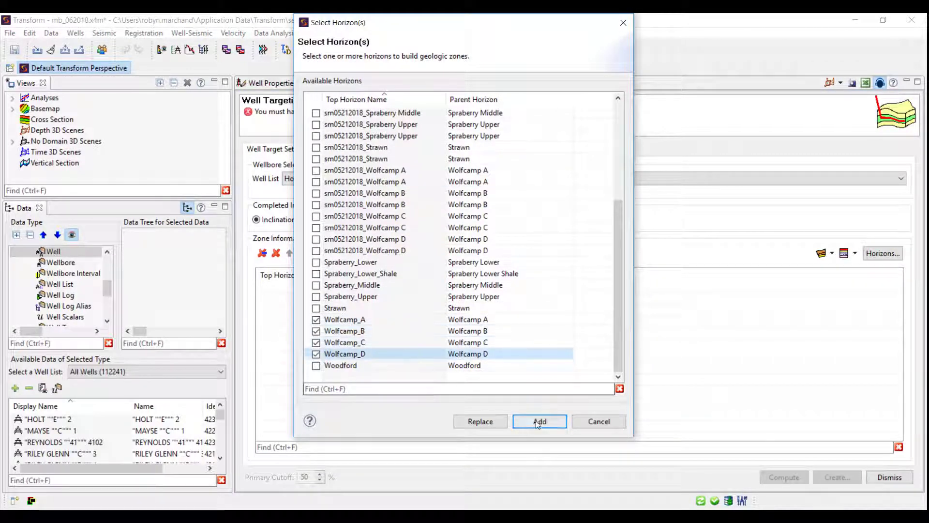
click(540, 421)
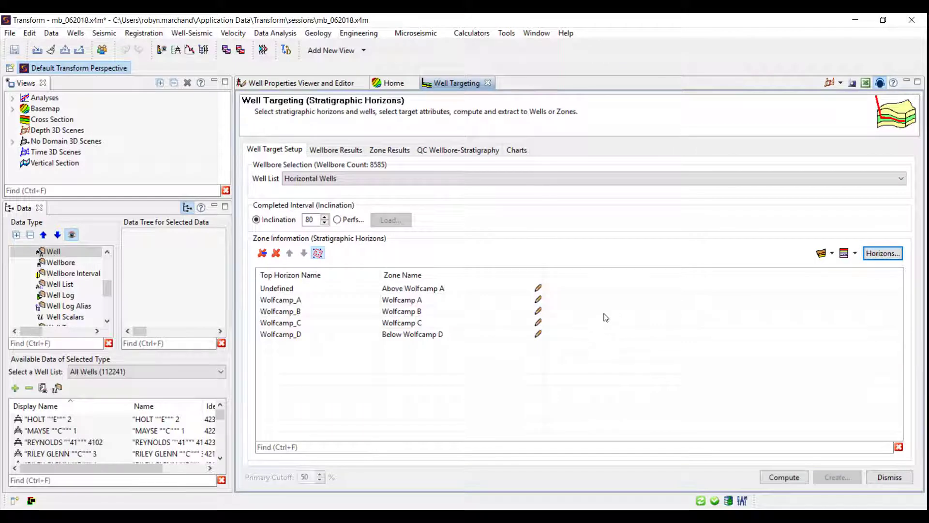
- Take the zones from the June 2018 SM structural model and compute the well targeting, dismissing the warnings list
click(832, 253)
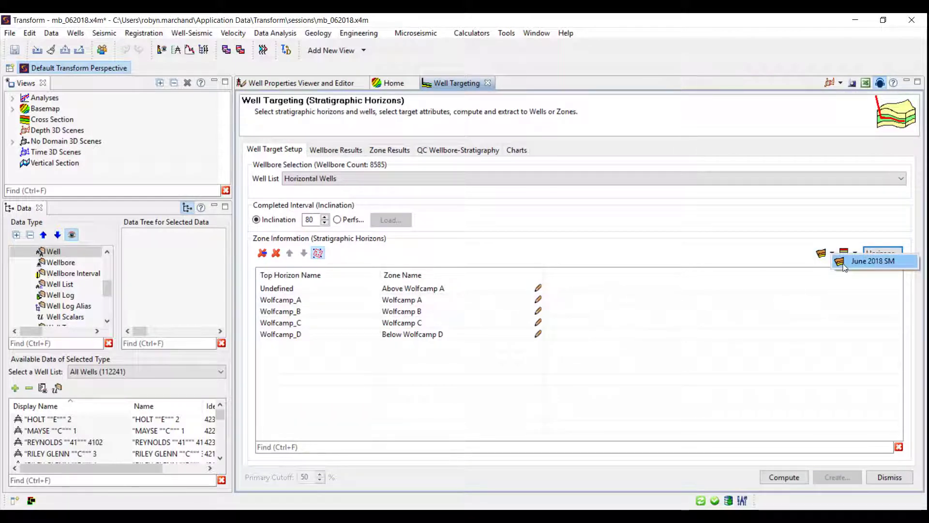
click(866, 262)
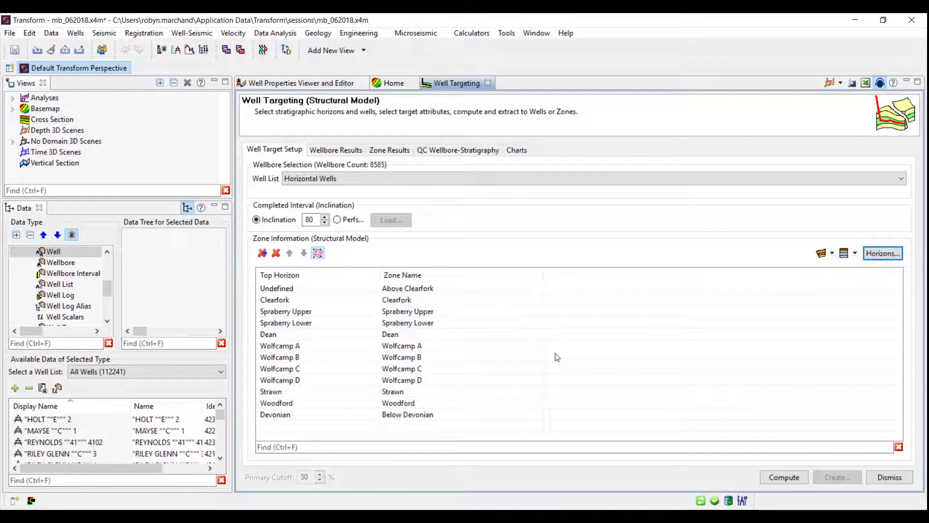
click(785, 479)
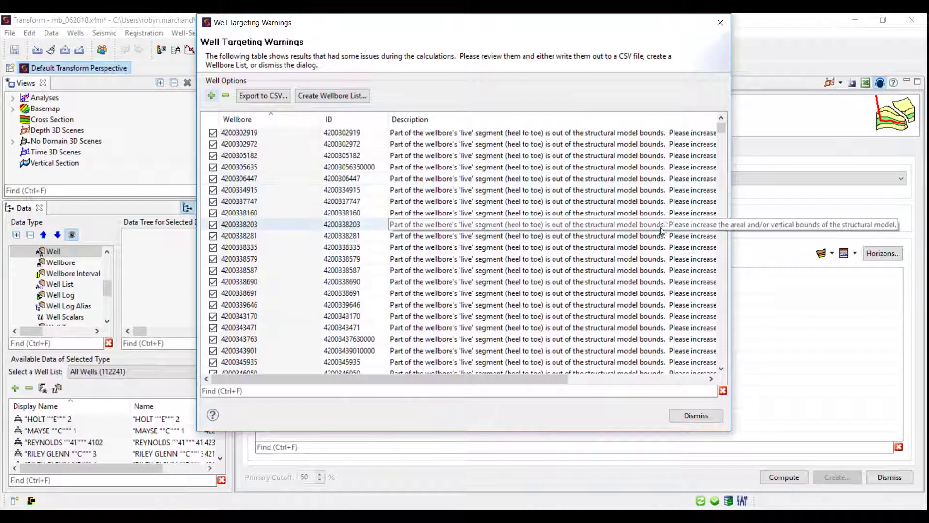
drag(760, 252, 818, 247)
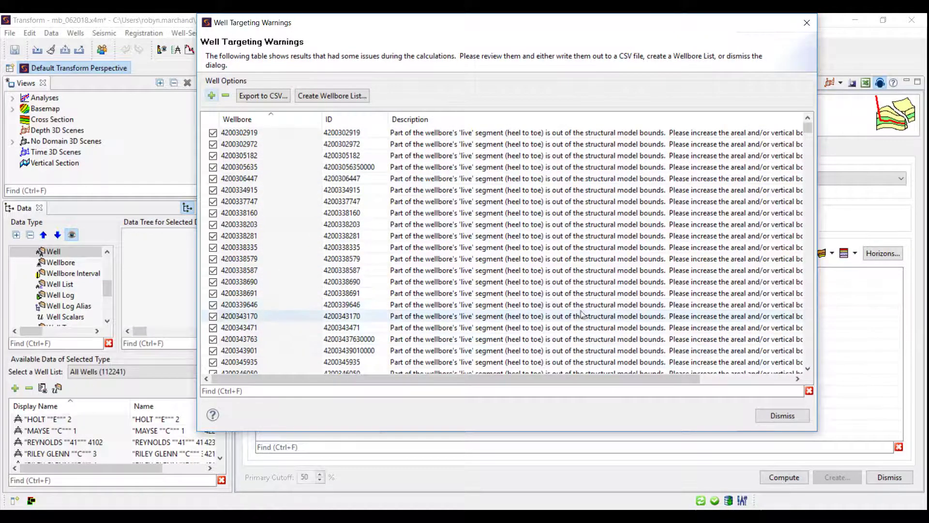
click(768, 419)
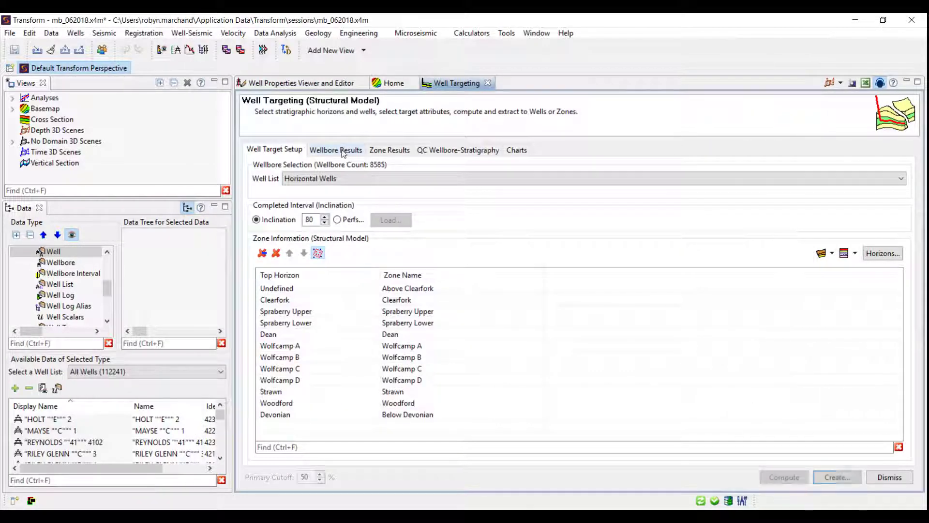
- In the wellbore results, narrow the Wellbore column and sort the table by wellbore and by Primary Zone % ascending
click(340, 150)
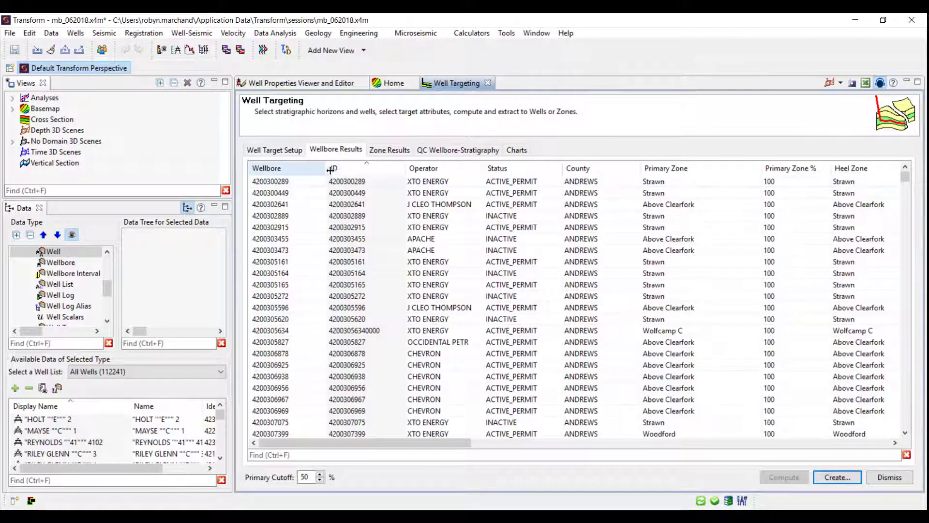
mouse_move(328, 168)
mouse_down()
mouse_move(337, 168)
mouse_move(315, 168)
mouse_up()
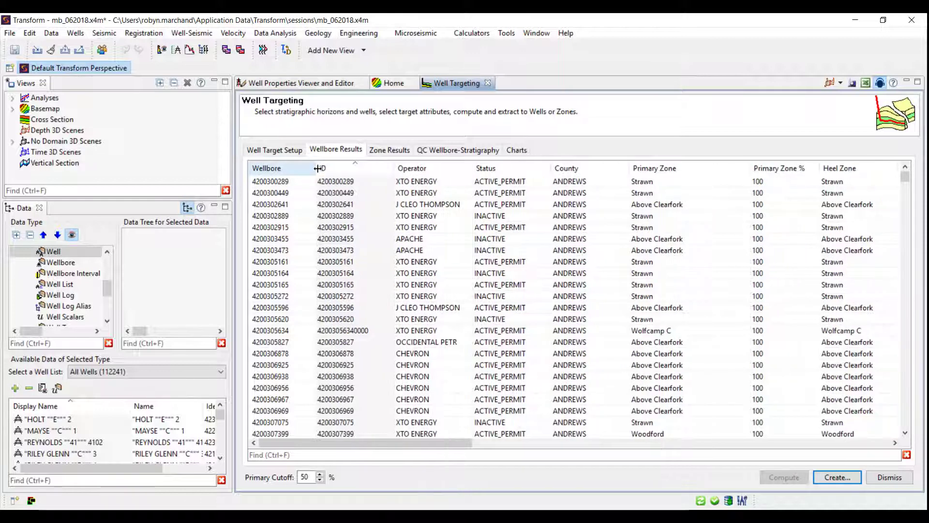
click(291, 169)
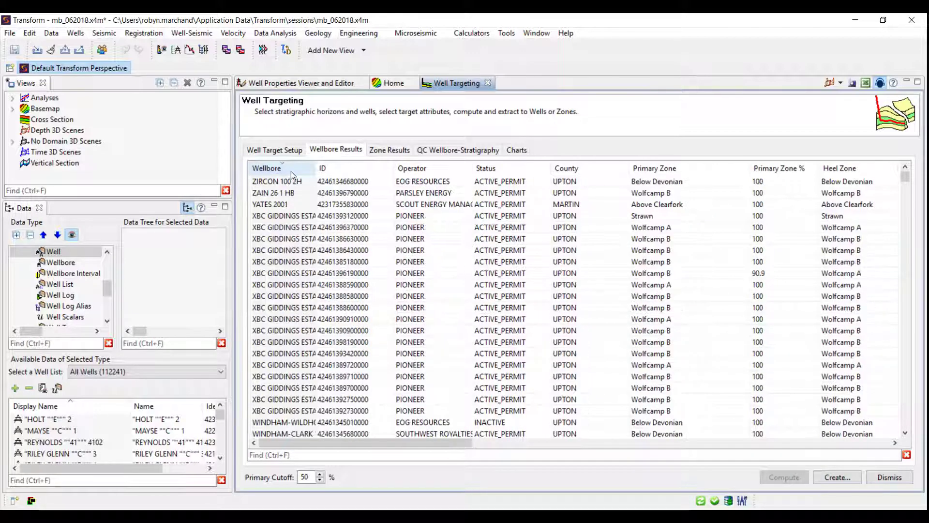
click(292, 170)
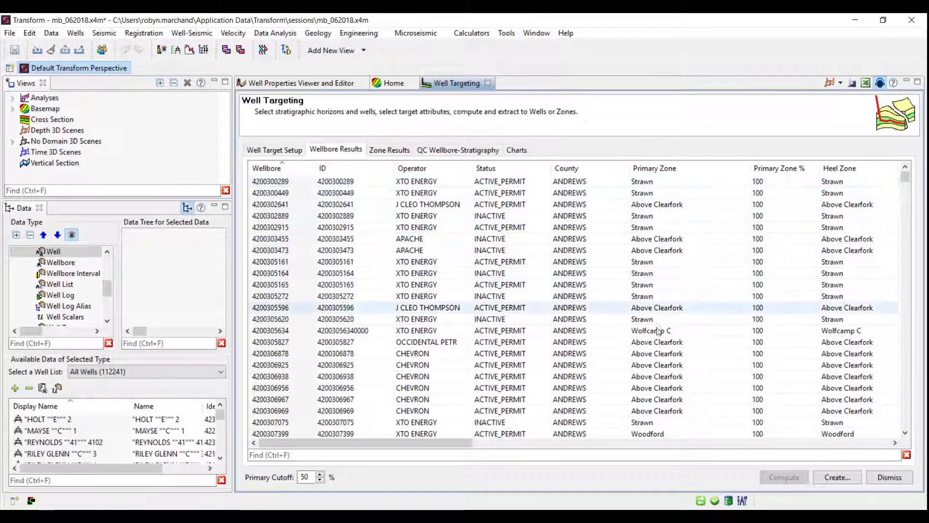
click(774, 171)
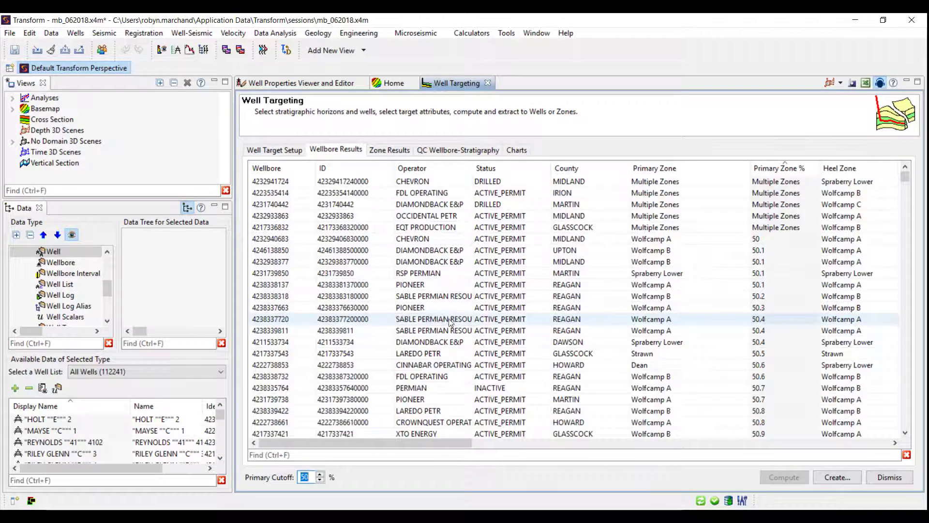
right_click(450, 318)
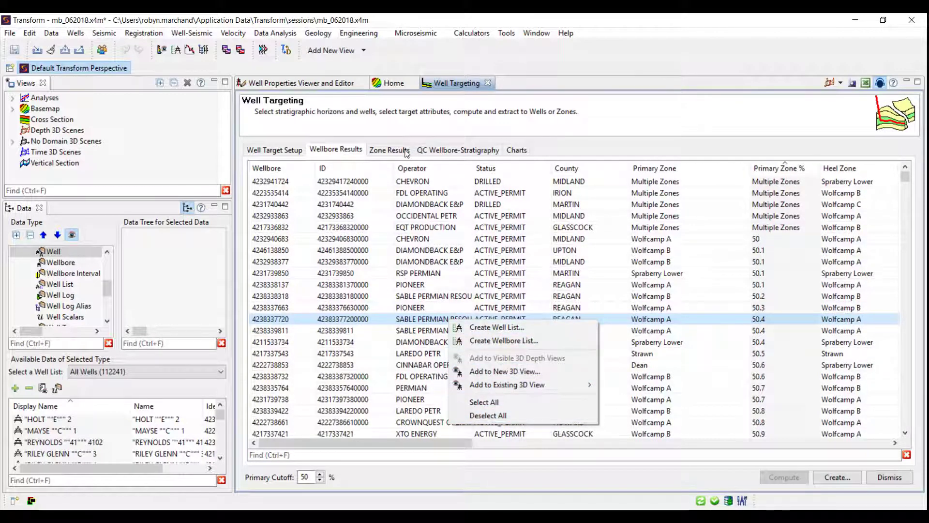
key(Escape)
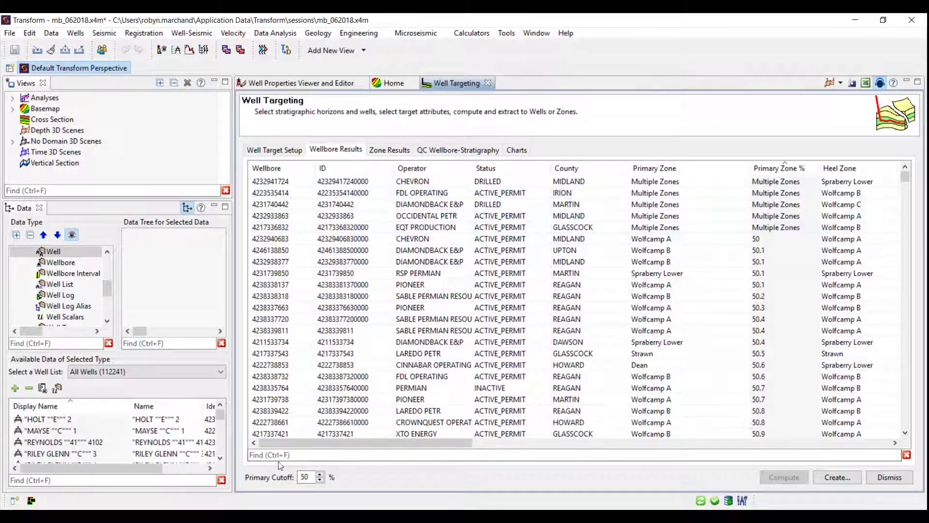
- Try different primary cutoffs on the wellbore results, lowering to 40% and raising to 55%, and check the actions available for a wellbore
click(320, 479)
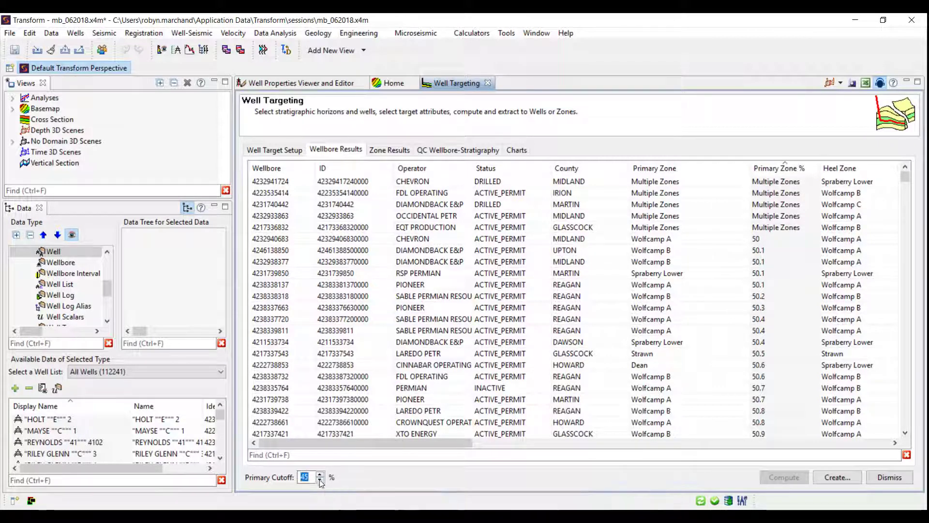
click(320, 480)
click(320, 480)
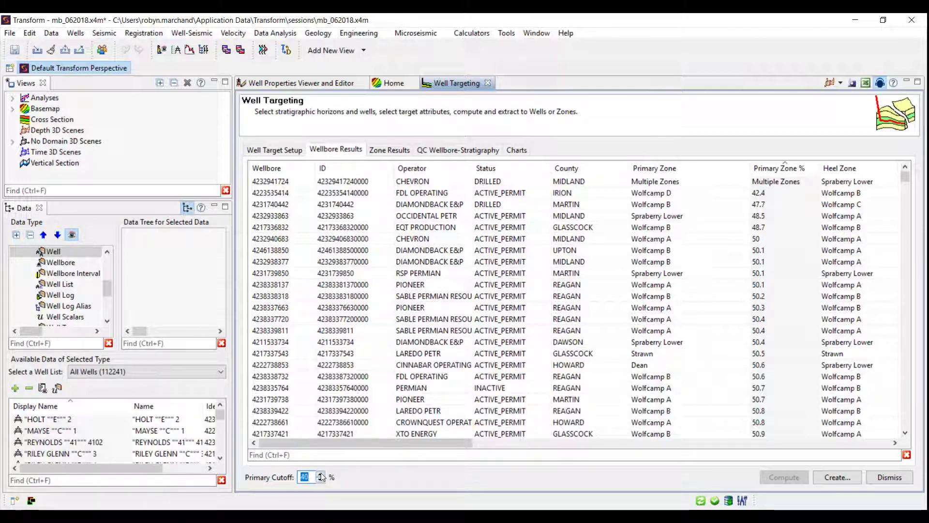
click(320, 475)
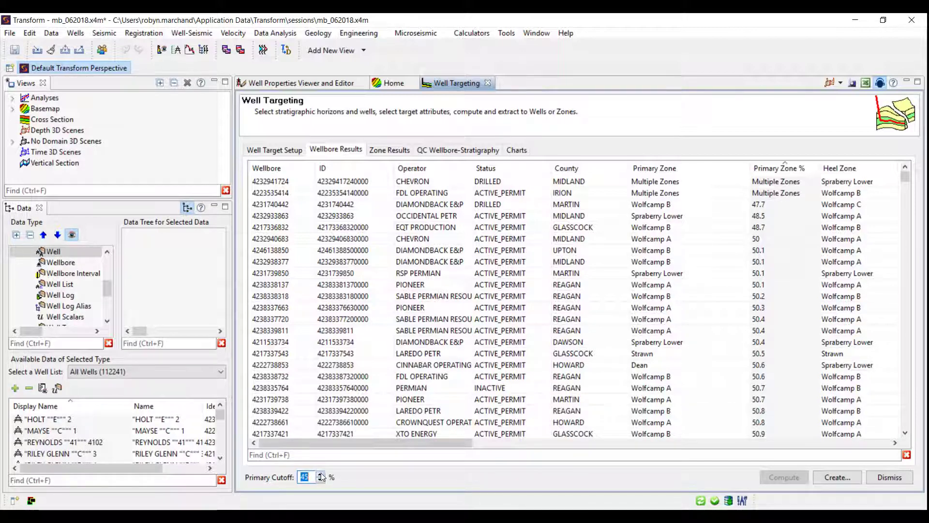
click(321, 475)
click(320, 475)
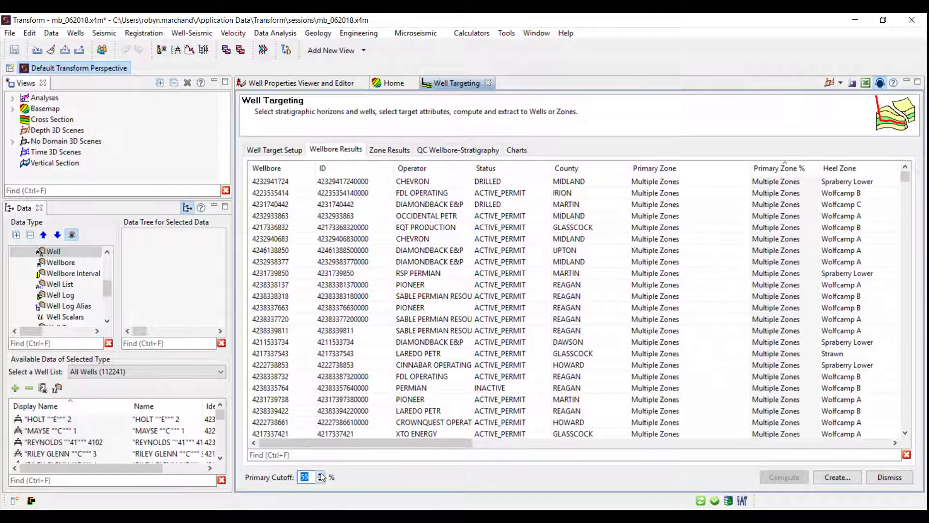
right_click(460, 320)
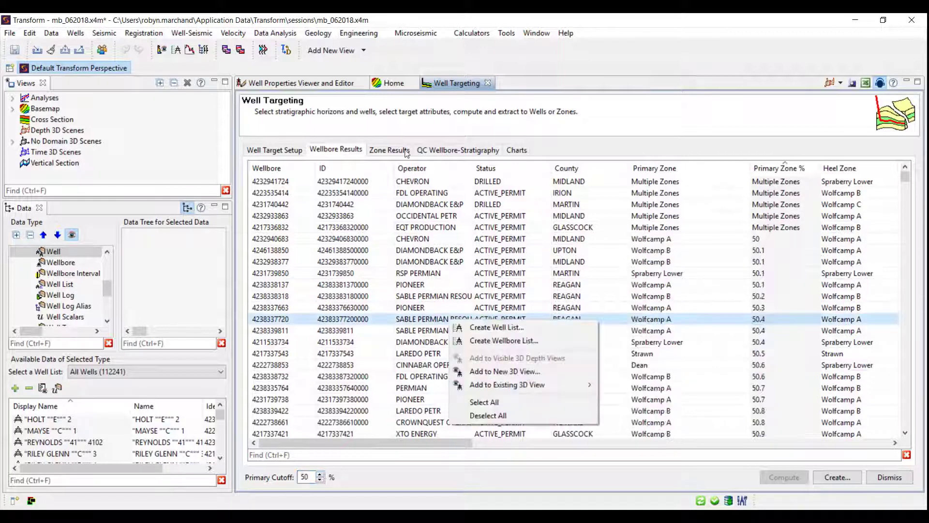
- Show the zone results for the Strawn zone, sorted so wellbores with their toe in the zone come first
click(390, 149)
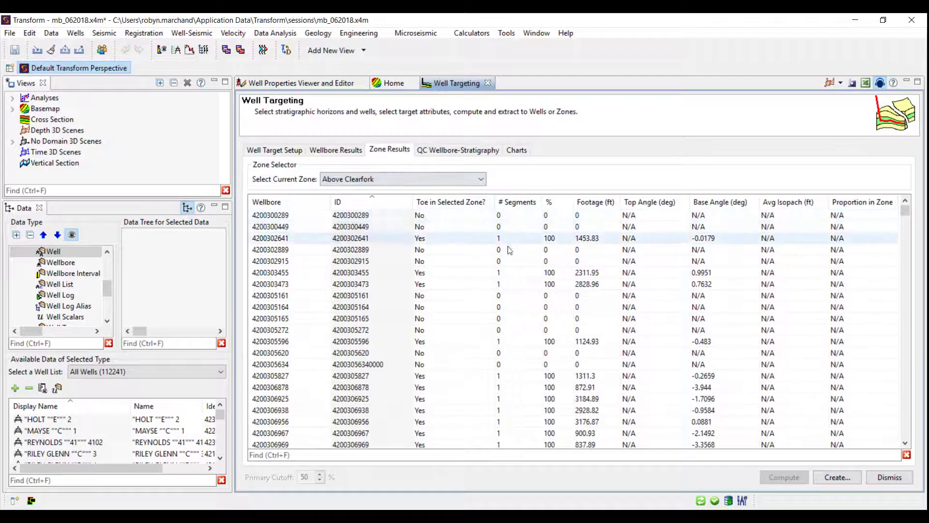
click(460, 182)
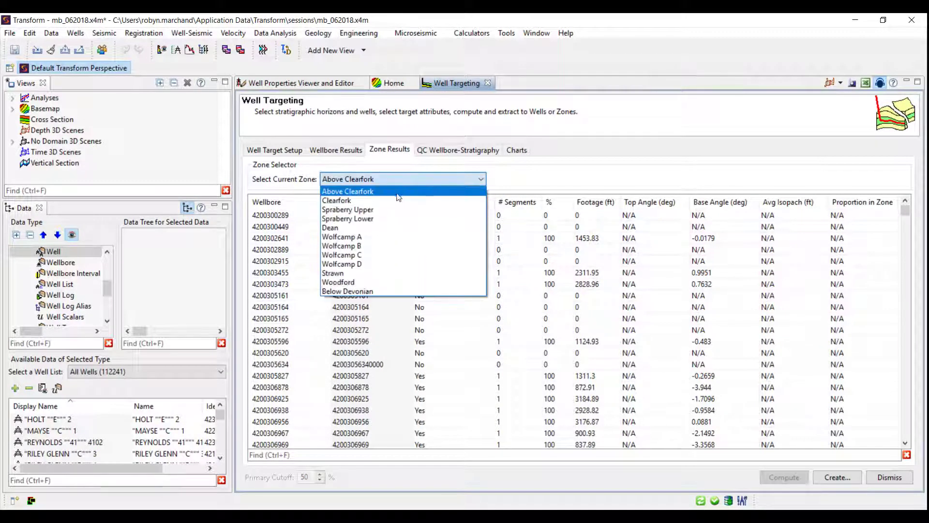
click(377, 272)
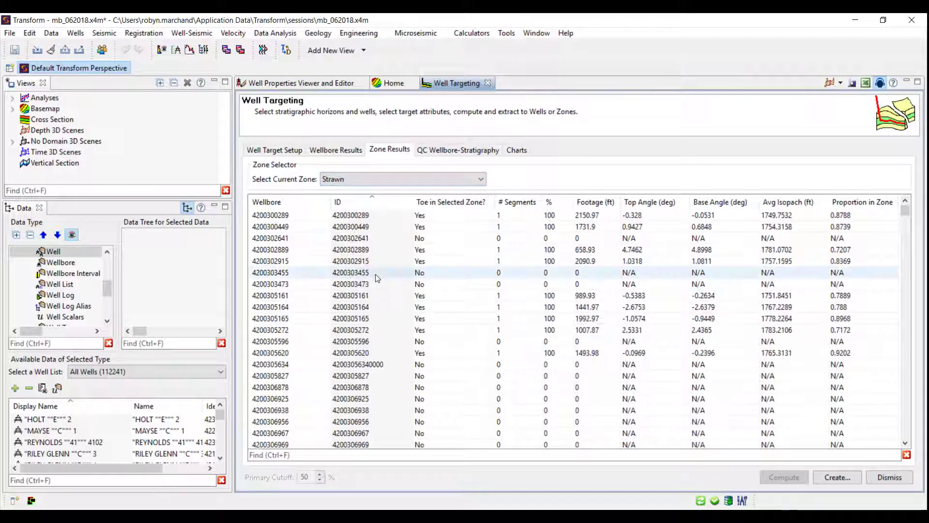
click(458, 205)
click(458, 205)
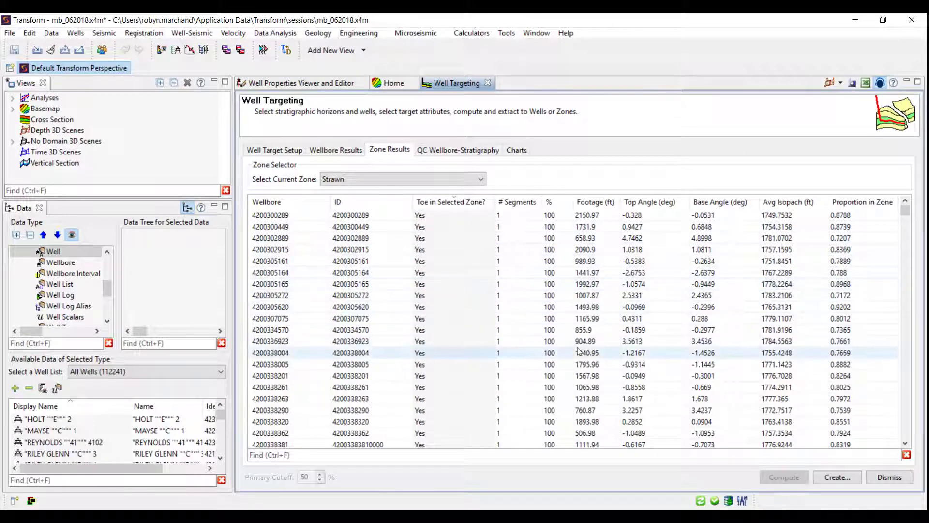
scroll(579, 350, down, 1)
scroll(579, 351, down, 6)
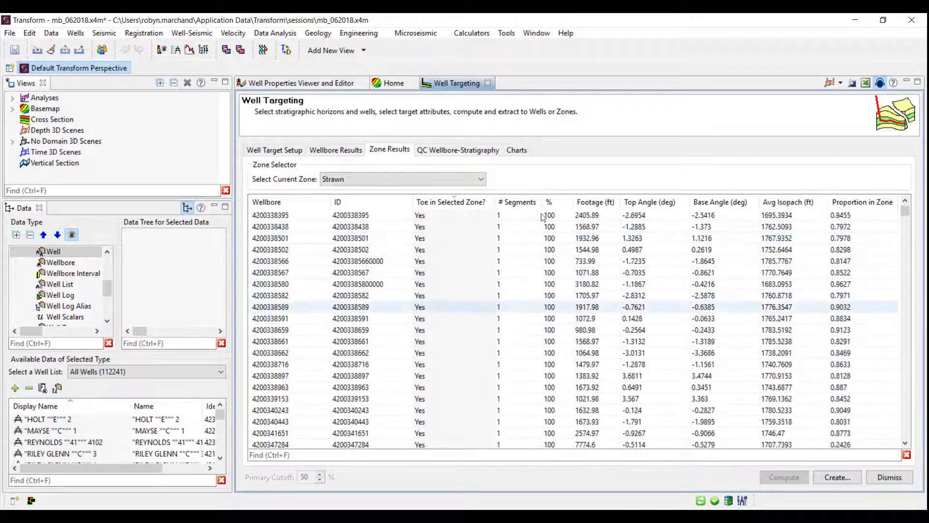
- Switch the zone results to Spraberry Lower and check the actions available for one of its wellbores
click(478, 180)
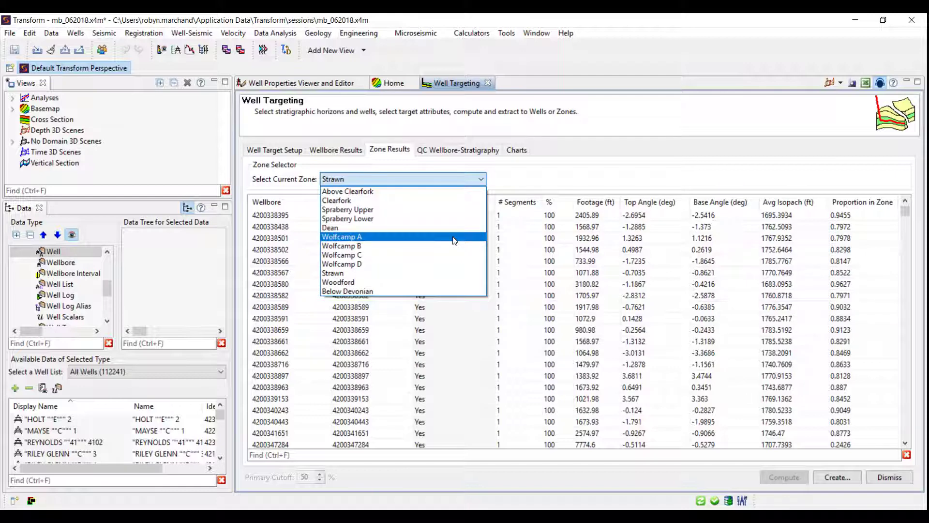
click(455, 218)
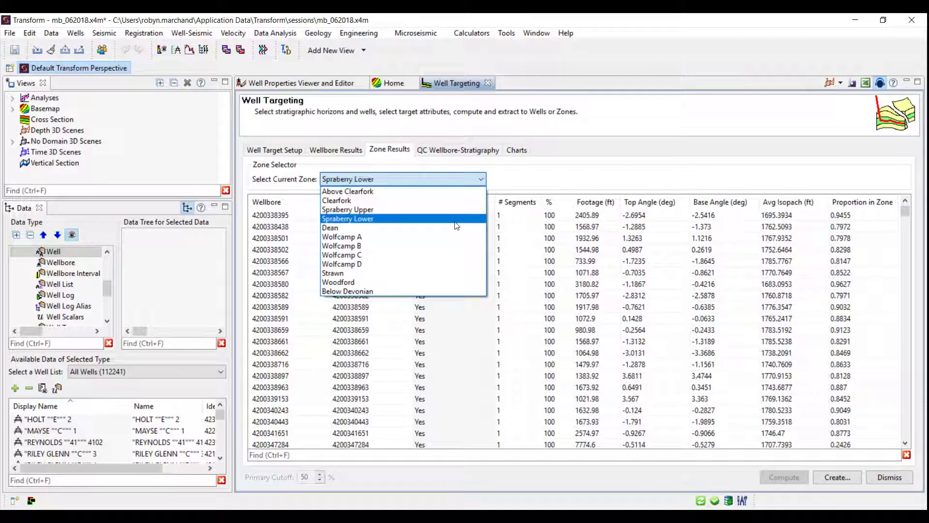
right_click(457, 319)
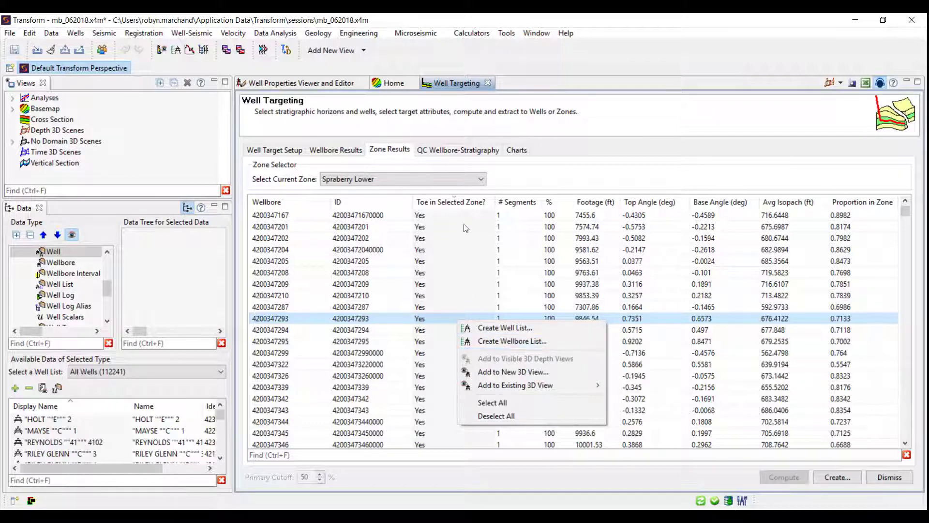
- Examine the first wellbore's stratigraphic cross section, enlarged to about 2000–10000 ft TVDSS and 200–2200 ft areal distance
click(446, 150)
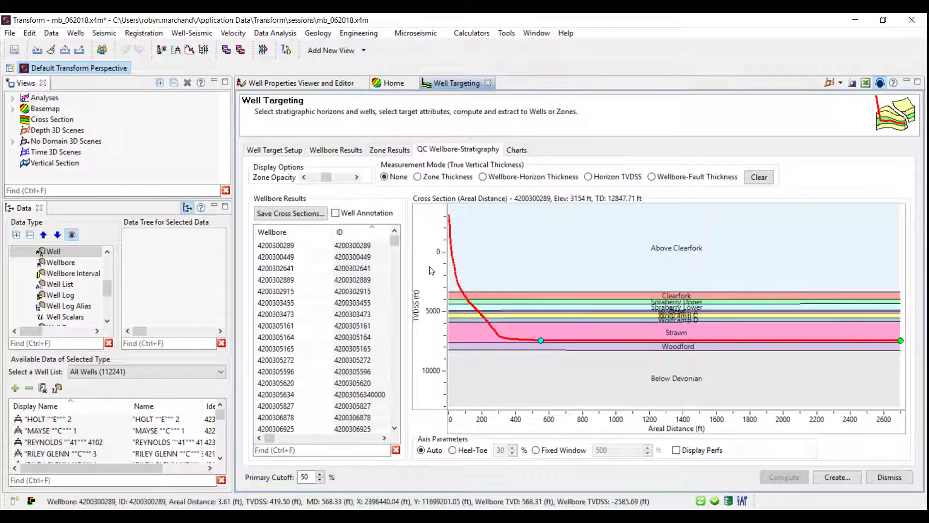
drag(432, 270, 437, 373)
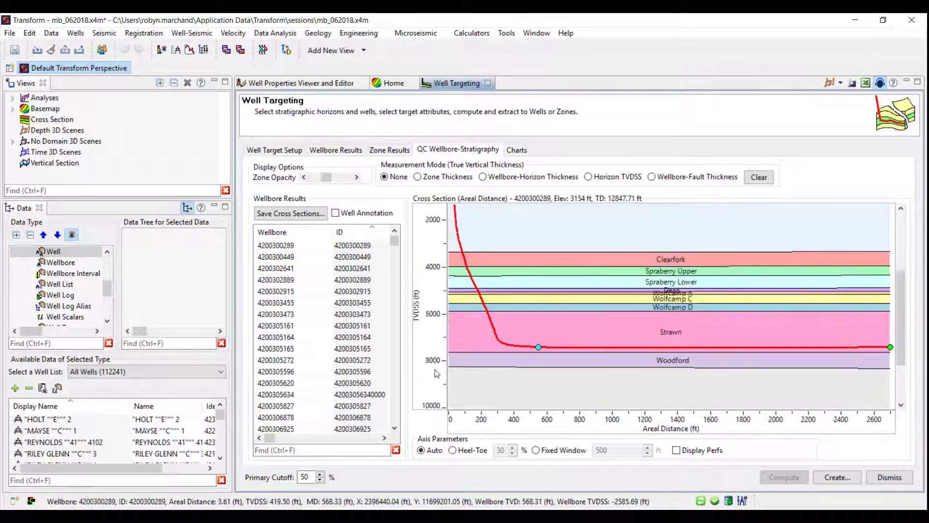
drag(581, 430, 824, 419)
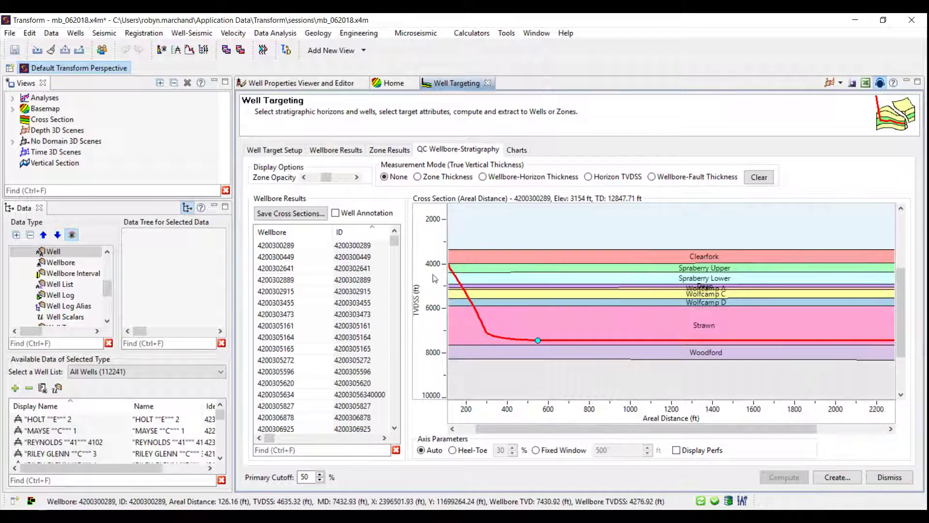
- Measure the true vertical zone thickness at several positions along the wellbore's cross section, and clear the measurements
scroll(434, 280, down, 3)
drag(445, 372, 446, 255)
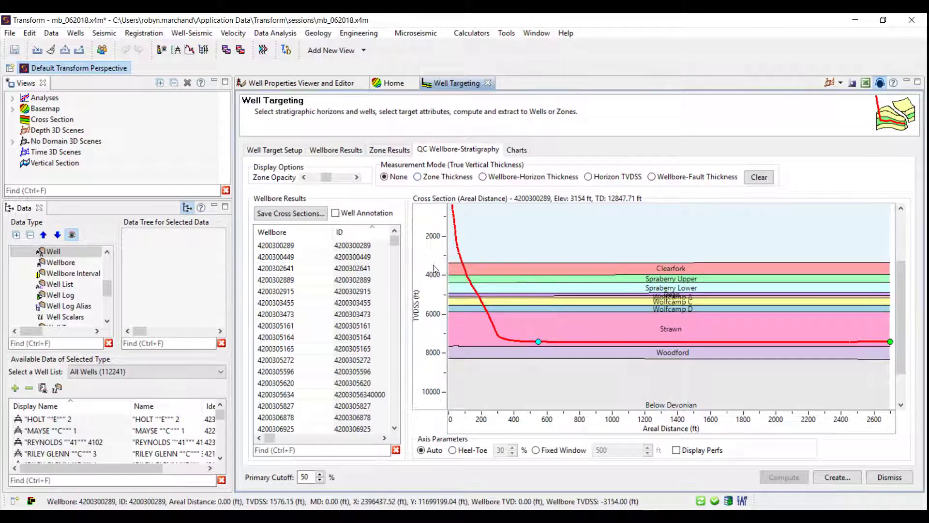
drag(438, 262, 438, 375)
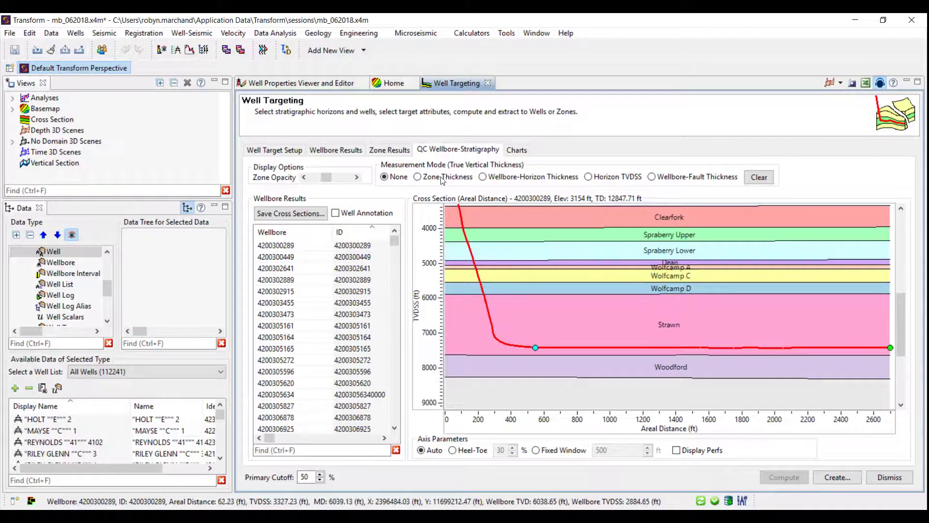
click(418, 177)
click(485, 219)
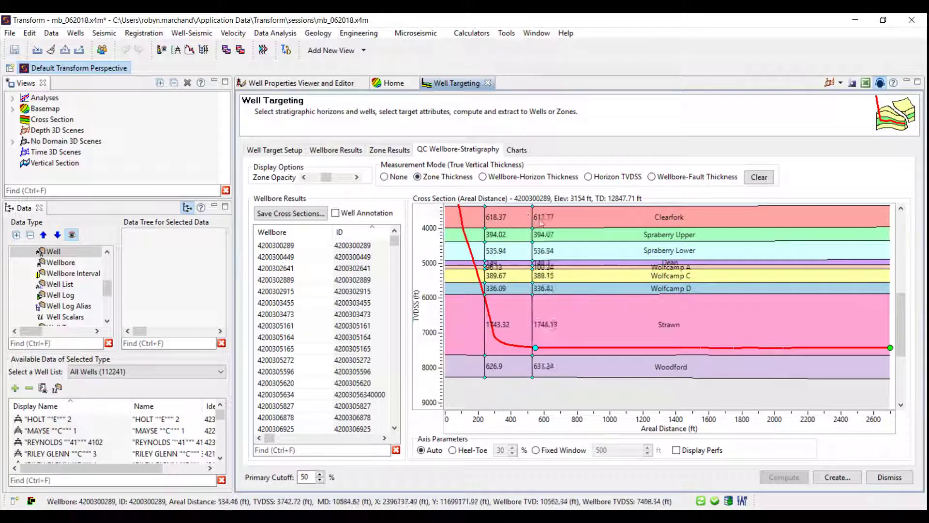
click(573, 225)
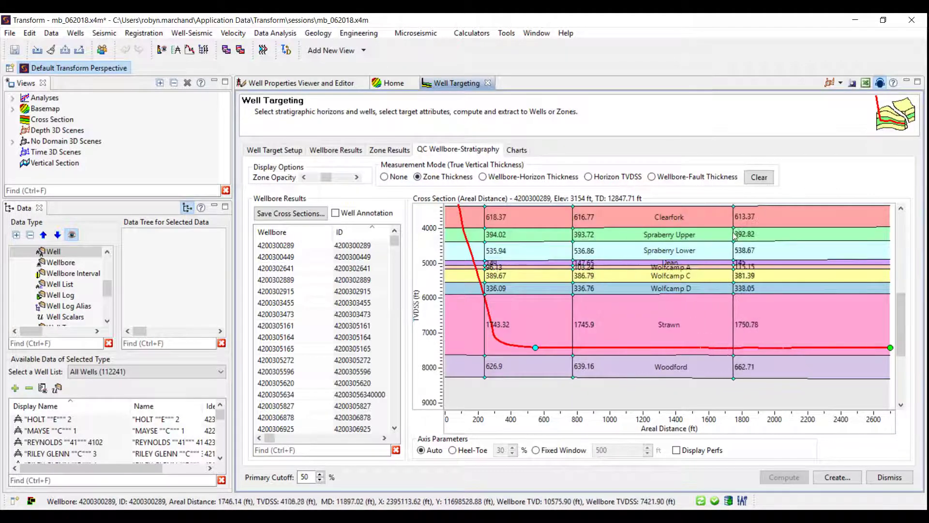
click(733, 231)
click(800, 230)
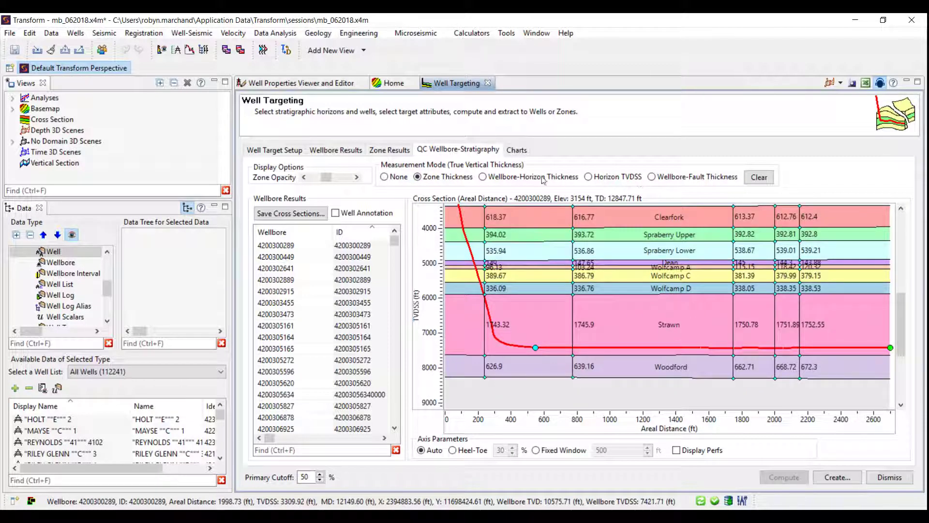
click(760, 179)
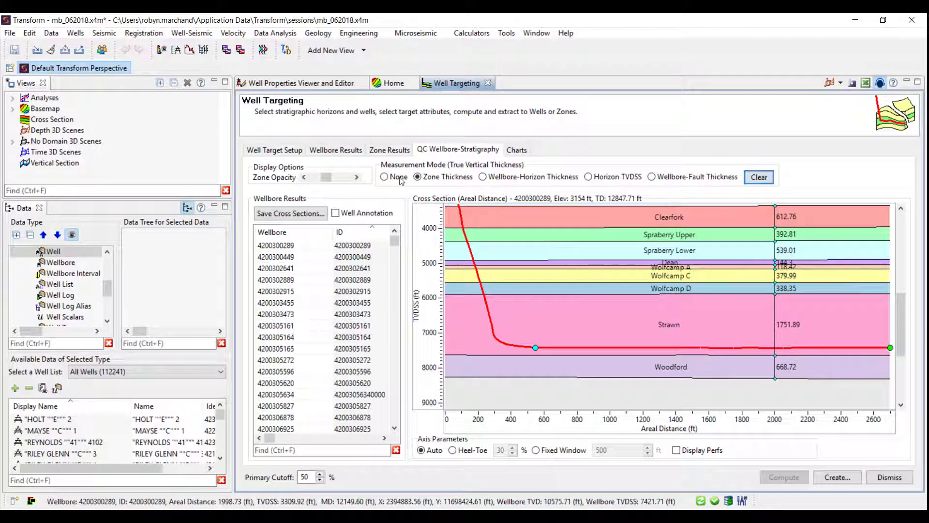
click(384, 178)
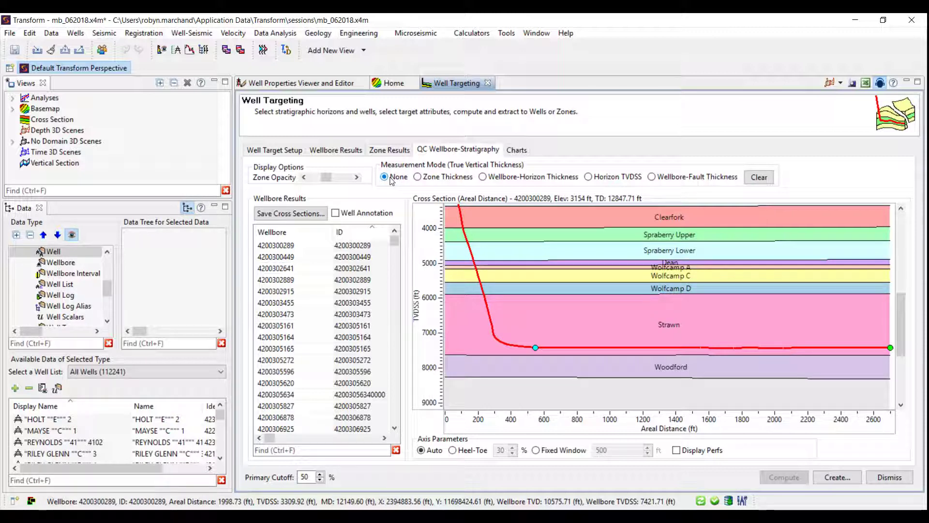
- View the cross section with heel-toe axis scaling at 30%, and return the axis to automatic scaling
click(453, 451)
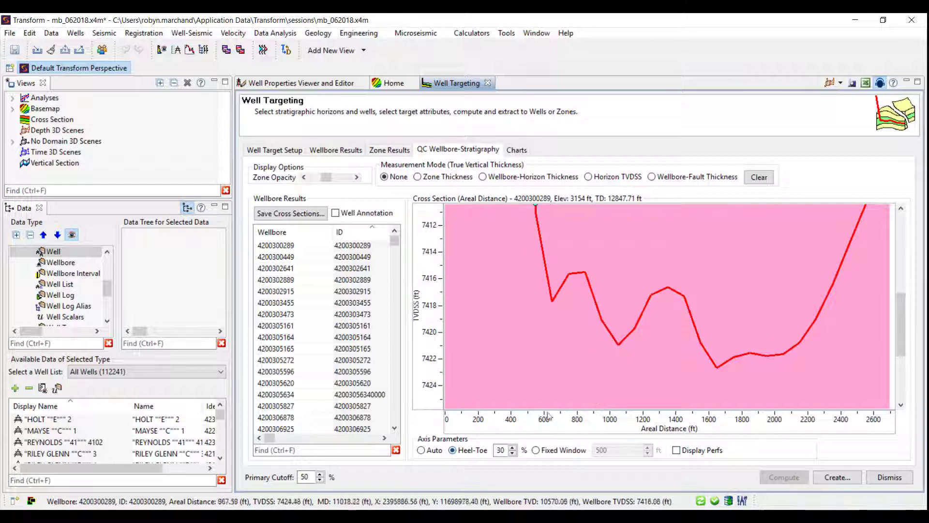
click(422, 450)
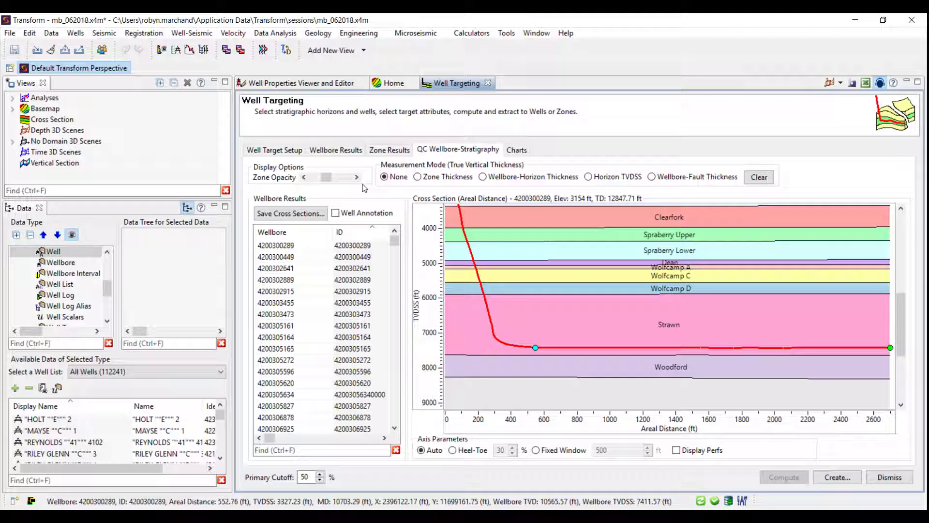
- Raise the zone opacity slightly and show the well annotation on the cross section
mouse_move(327, 181)
mouse_down()
mouse_move(349, 181)
mouse_move(331, 182)
mouse_up()
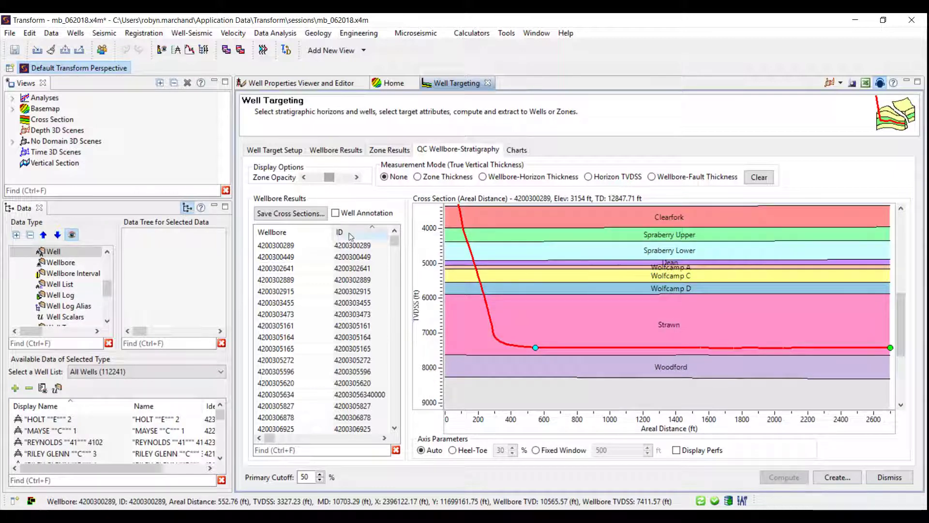
click(335, 213)
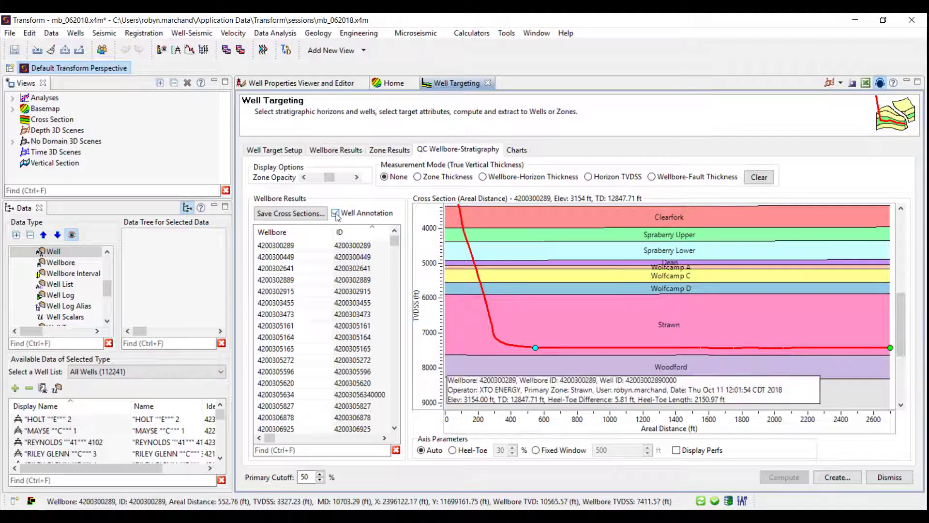
click(336, 214)
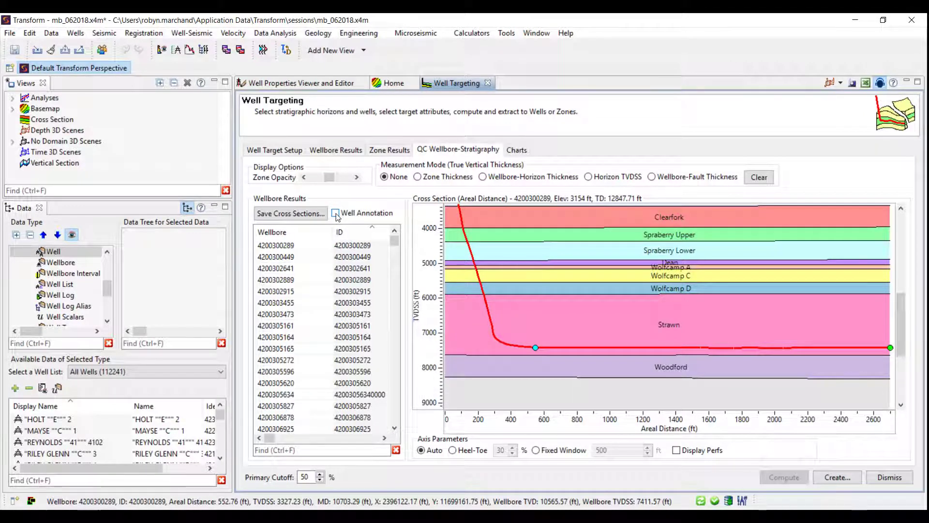
click(336, 214)
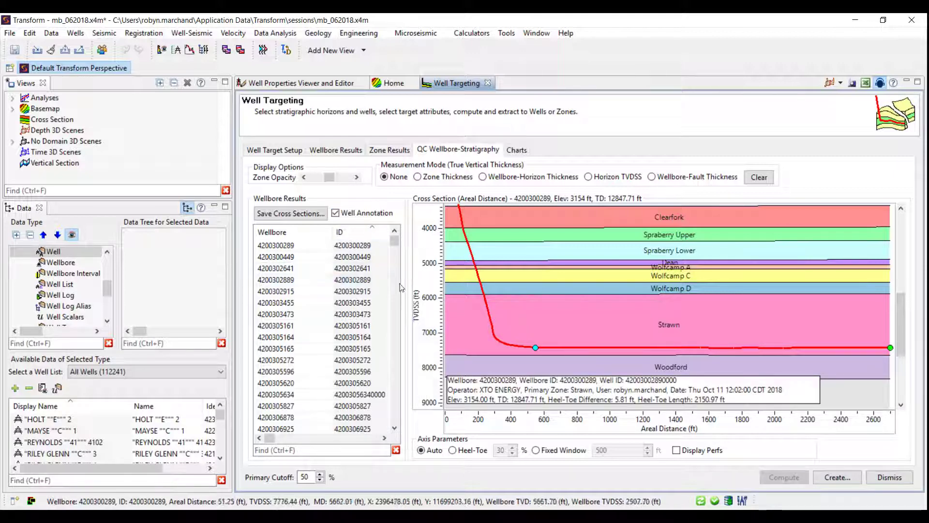
- Check the directory selection for saving all cross section images, and leave it without exporting
click(305, 218)
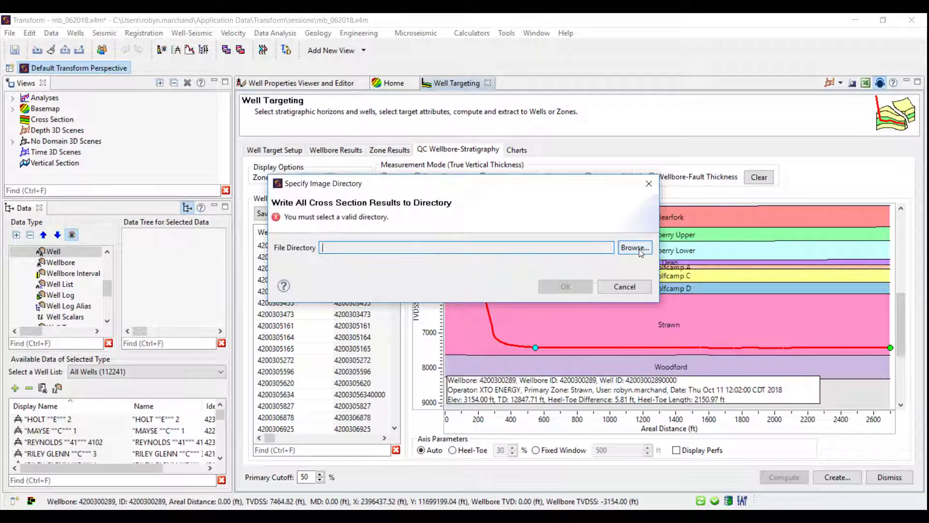
click(638, 250)
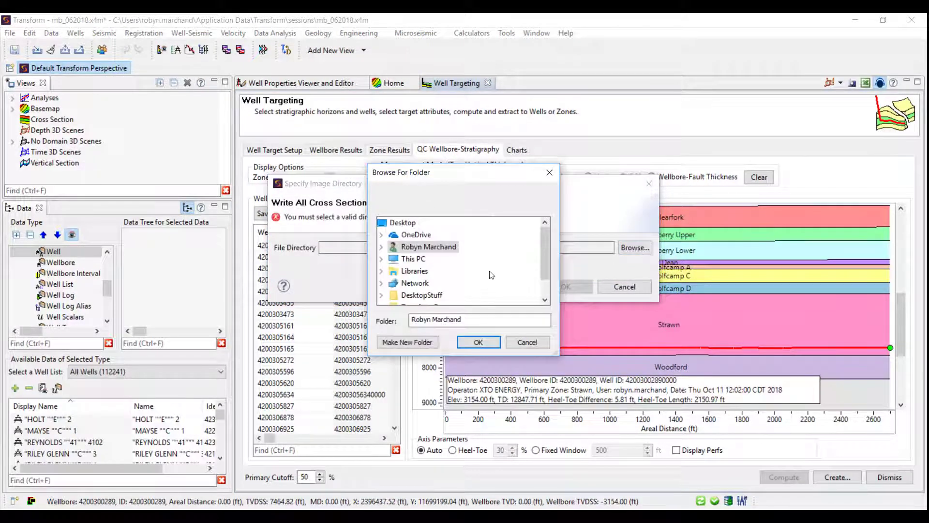
click(527, 342)
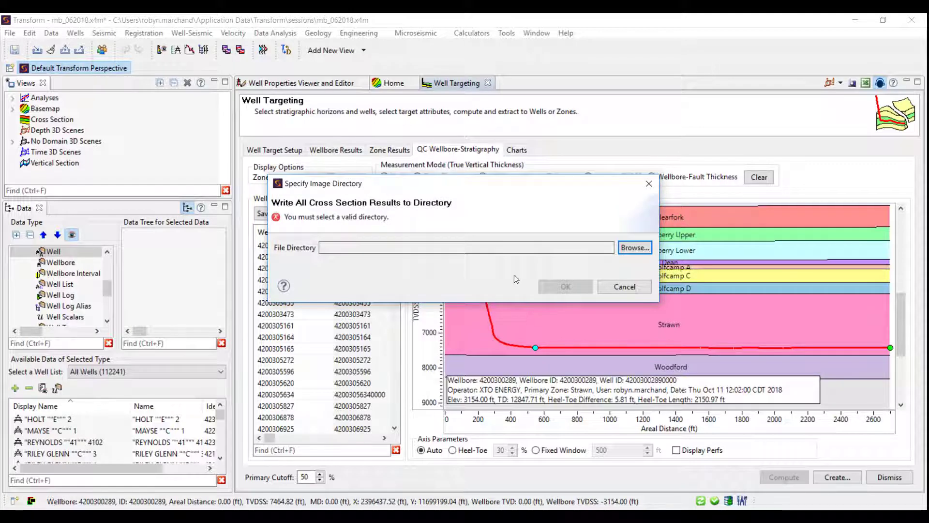
click(612, 288)
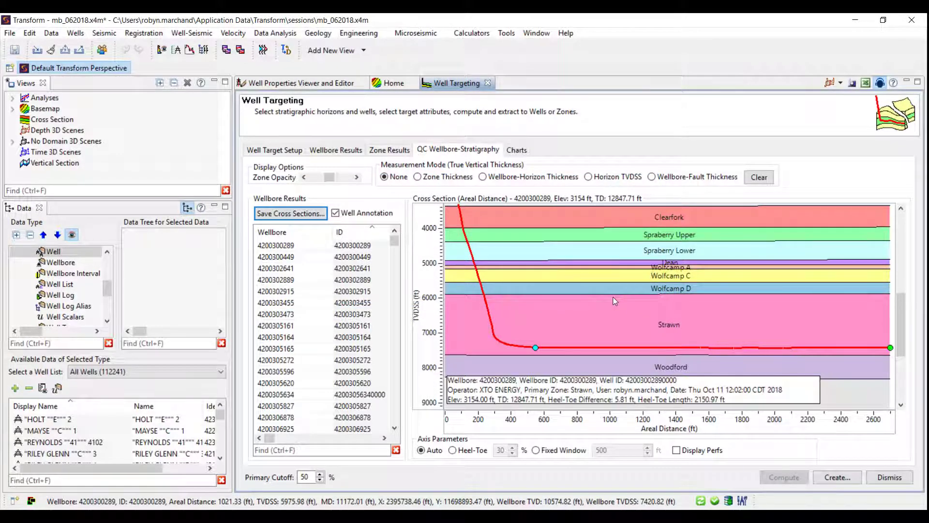
- Show the charts of the results and select the Spraberry Lower slice in the primary zone pie chart
click(517, 150)
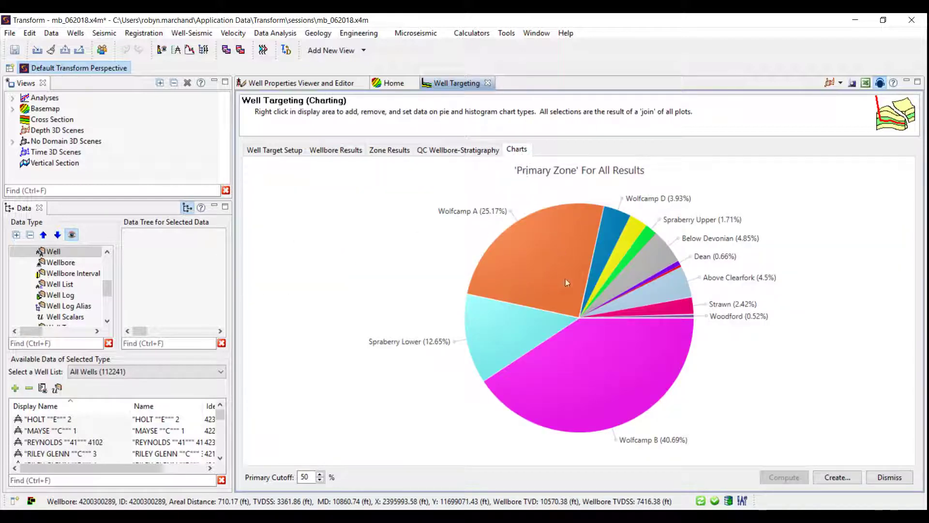
click(559, 292)
click(537, 329)
- Add a histogram chart beside the primary zone pie chart and set its data to Wellbore Length
right_click(593, 371)
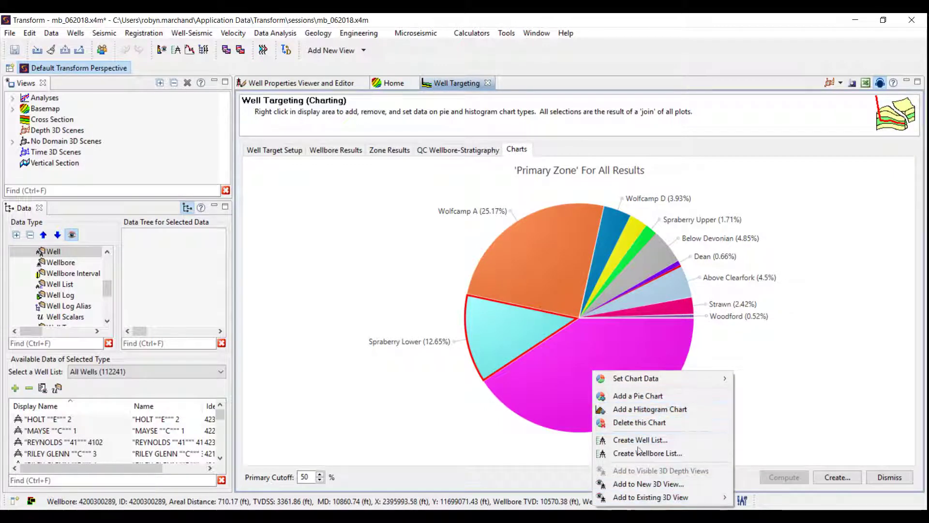
click(644, 411)
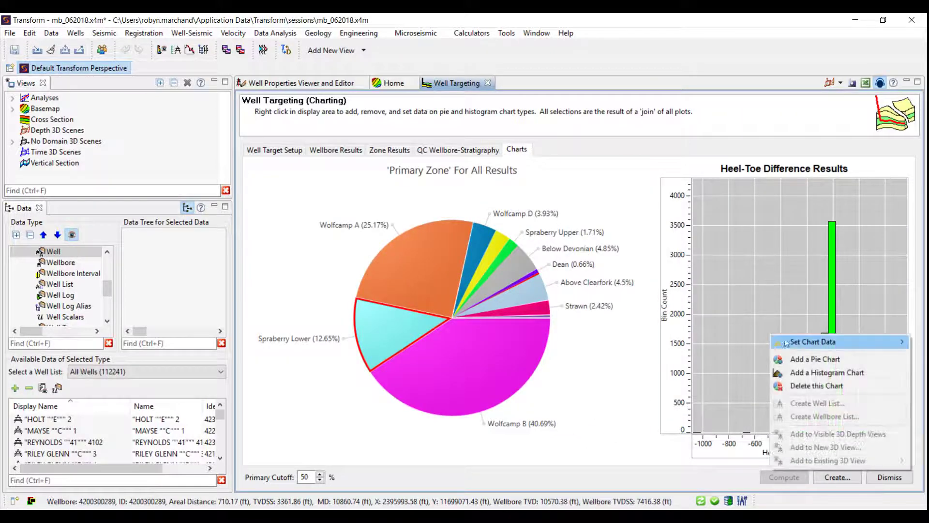
mouse_move(798, 347)
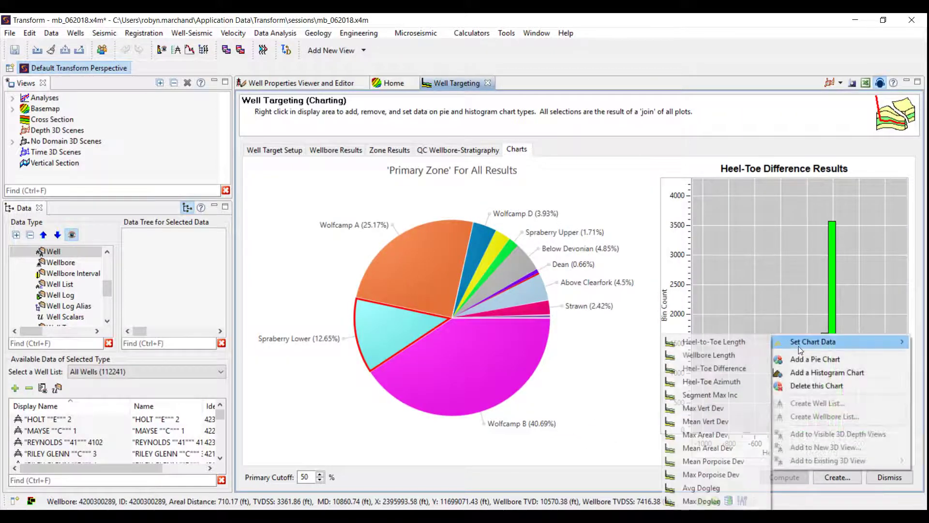
click(725, 355)
right_click(762, 338)
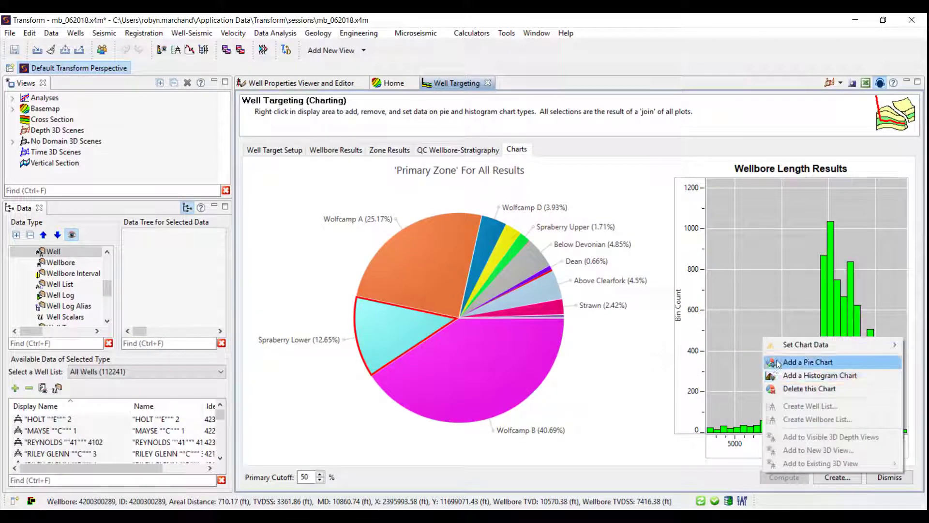
mouse_move(796, 344)
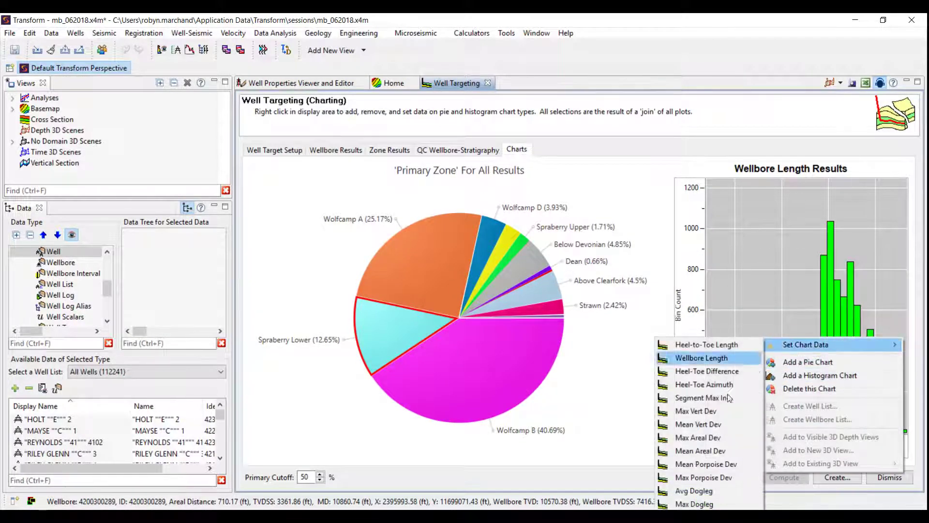
click(630, 396)
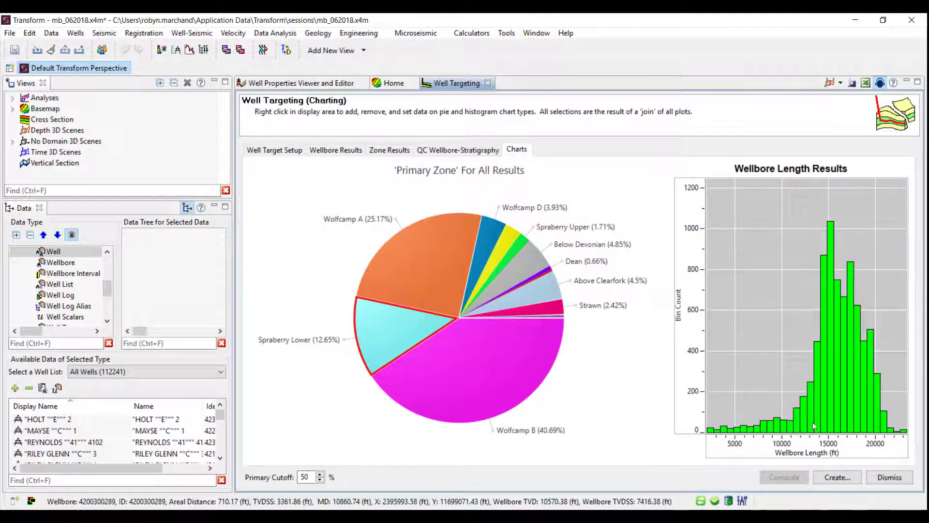
- Start creating well attributes, giving both wellbore-based and zone-based output names a first-name prefix with underscore and the suffix _October
click(831, 478)
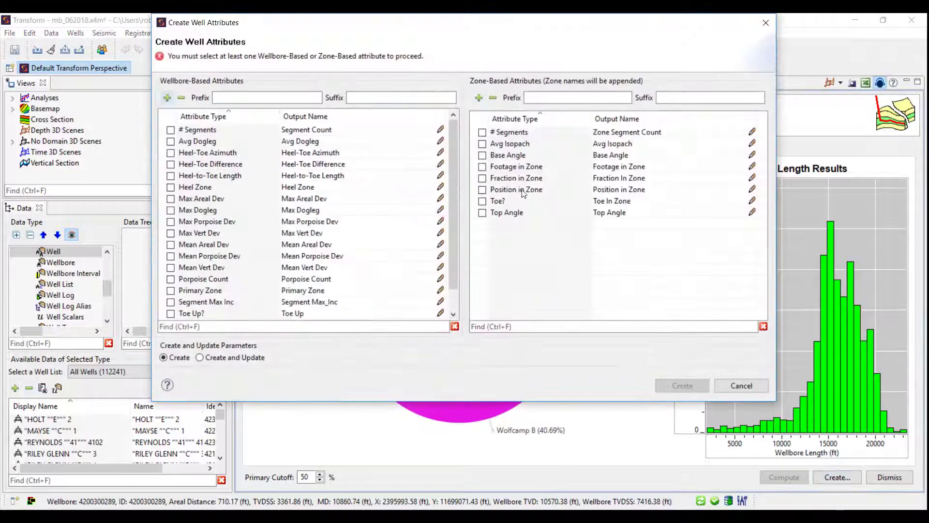
click(278, 96)
text(Robyn)
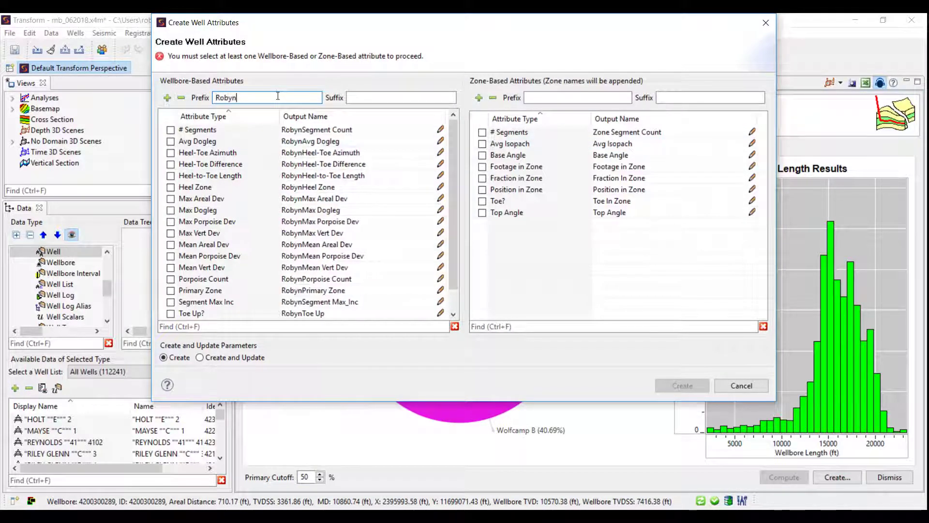
text(_)
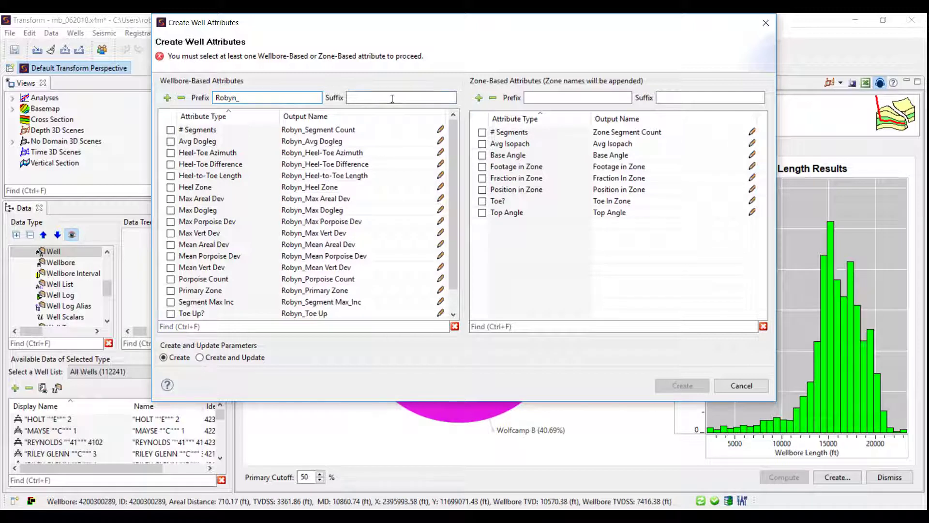
text(_October)
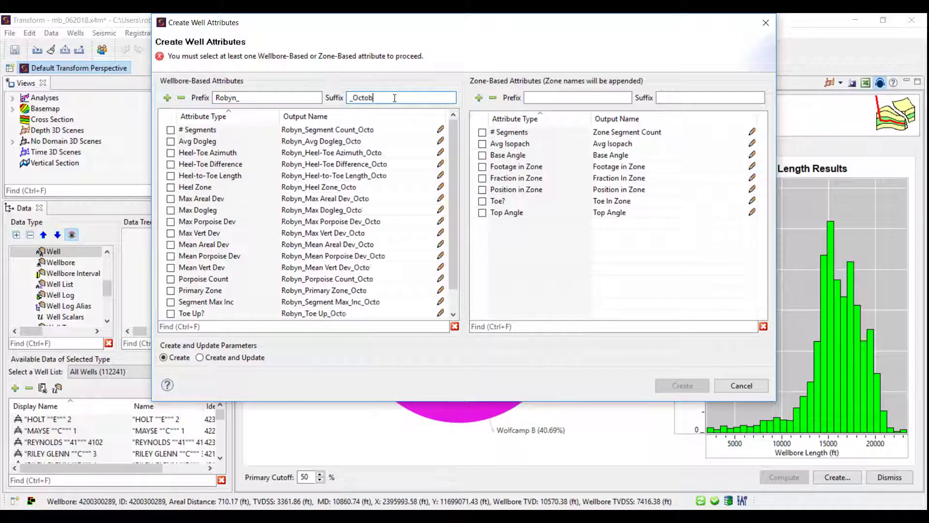
click(577, 98)
text(Robyn_)
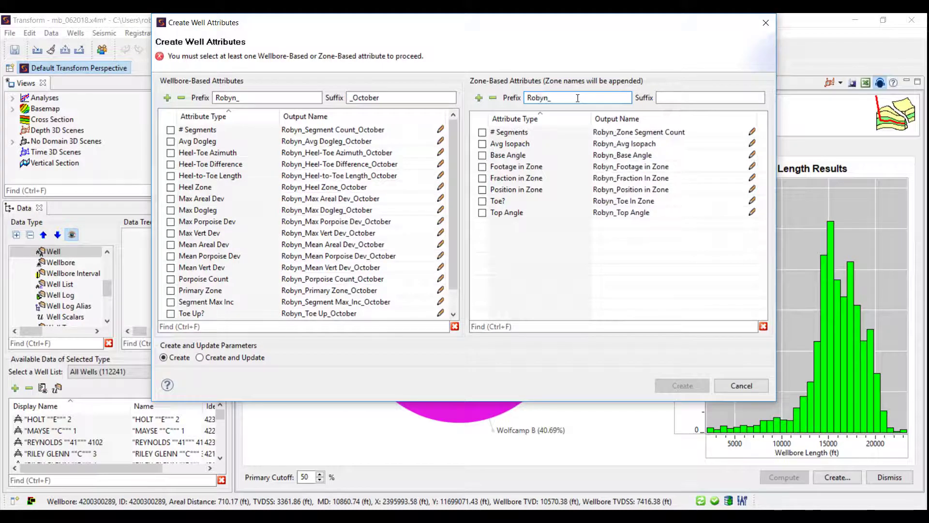
click(685, 97)
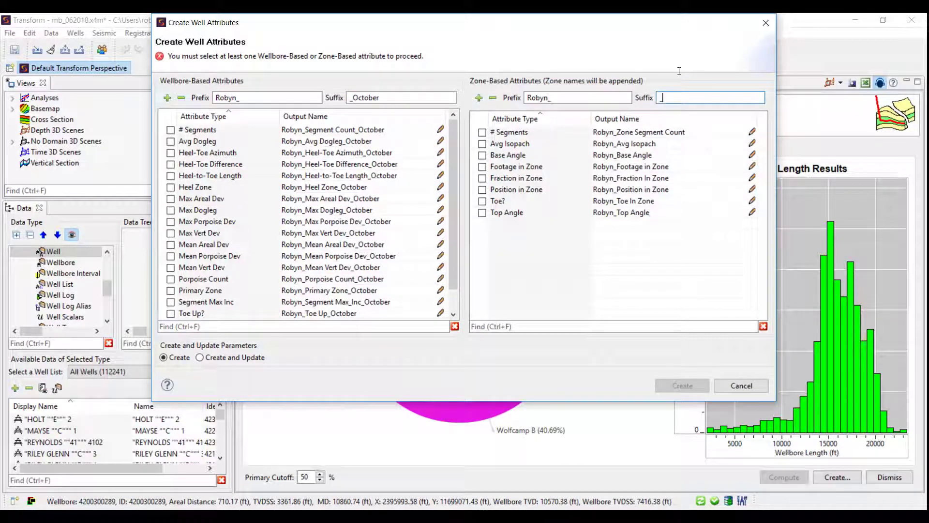
text(_October)
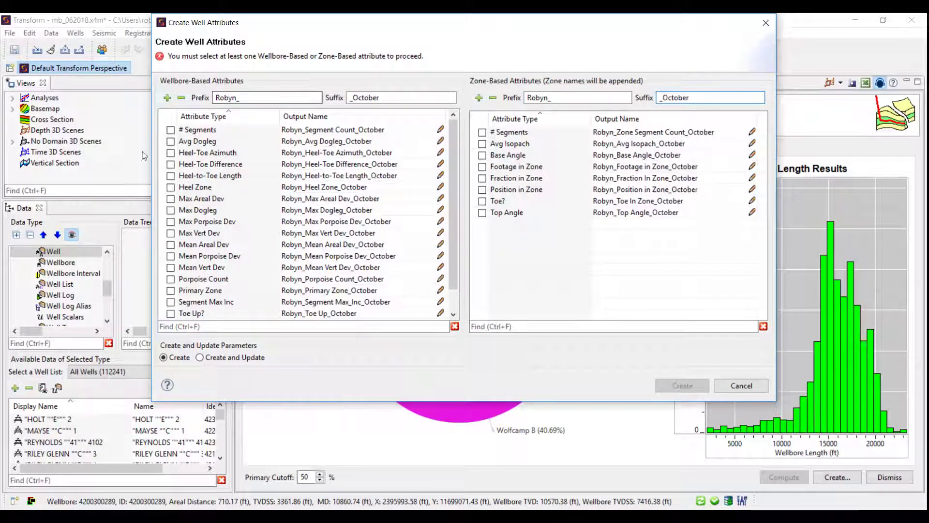
- Choose the wellbore-based attributes # Segments, Heel-Toe Difference, Heel Zone and Max Dogleg, and the zone-based attributes # Segments and Base Angle
click(167, 98)
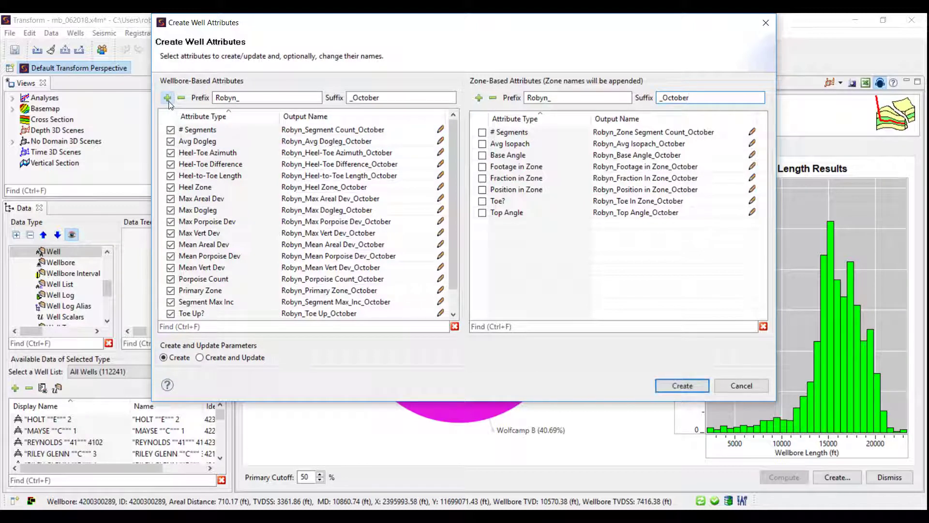
click(181, 98)
click(171, 130)
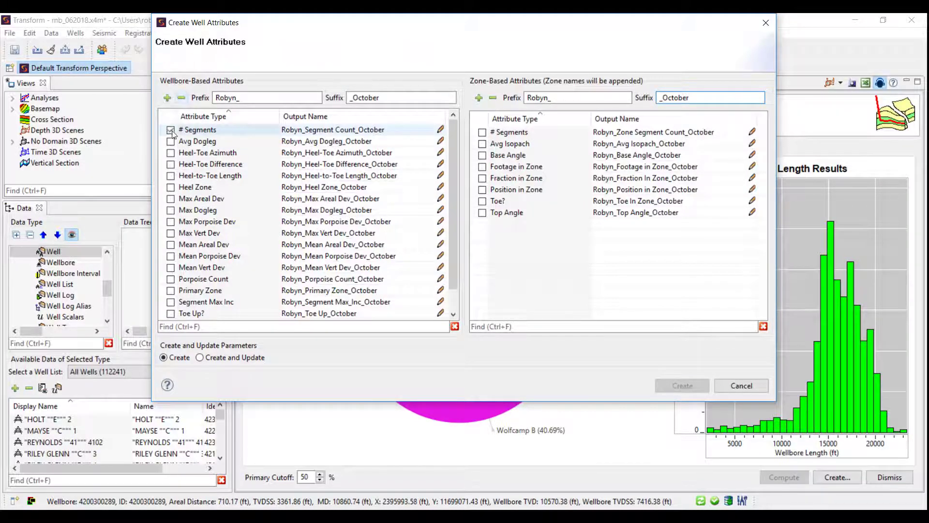
click(170, 164)
click(171, 209)
click(170, 186)
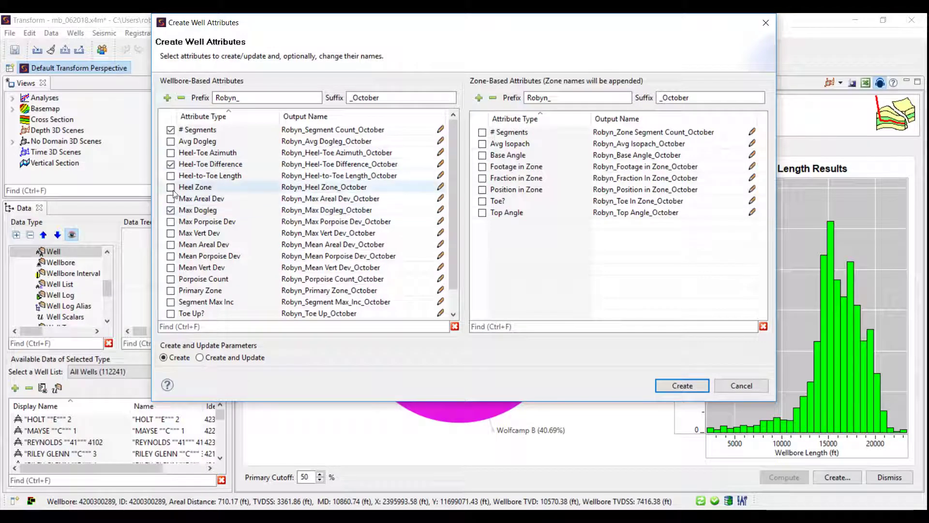
click(482, 131)
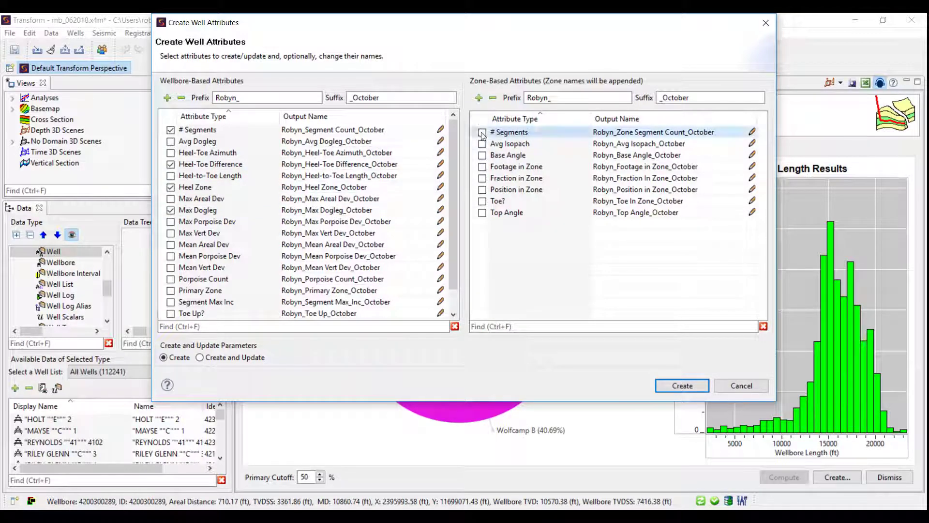
click(482, 155)
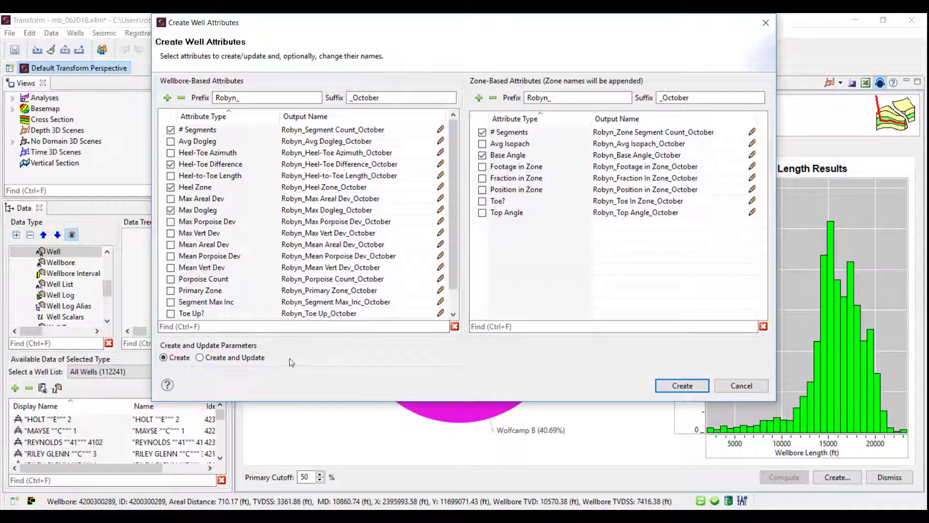